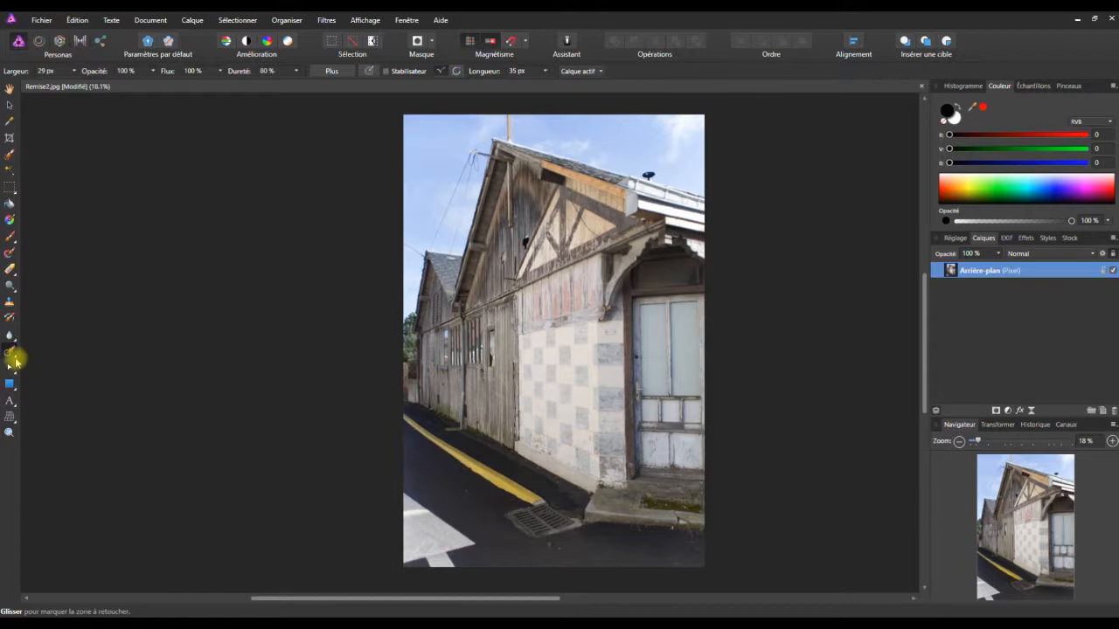
Duplicate the Arrière-plan layer to keep the original photo intact beneath the retouching.
left_click(12, 355)
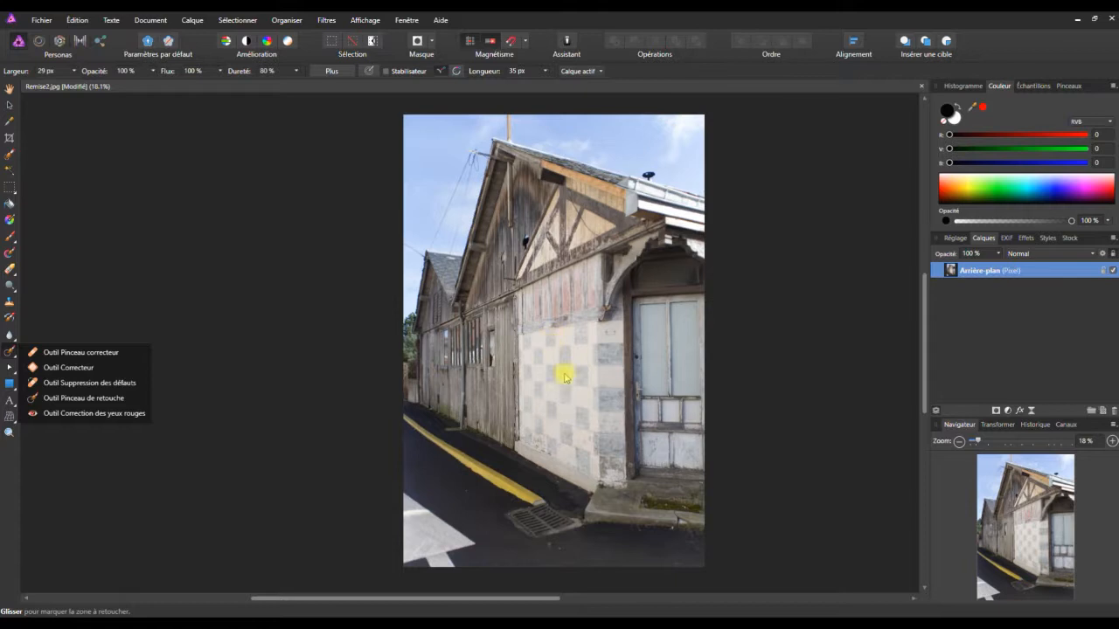
left_click(823, 264)
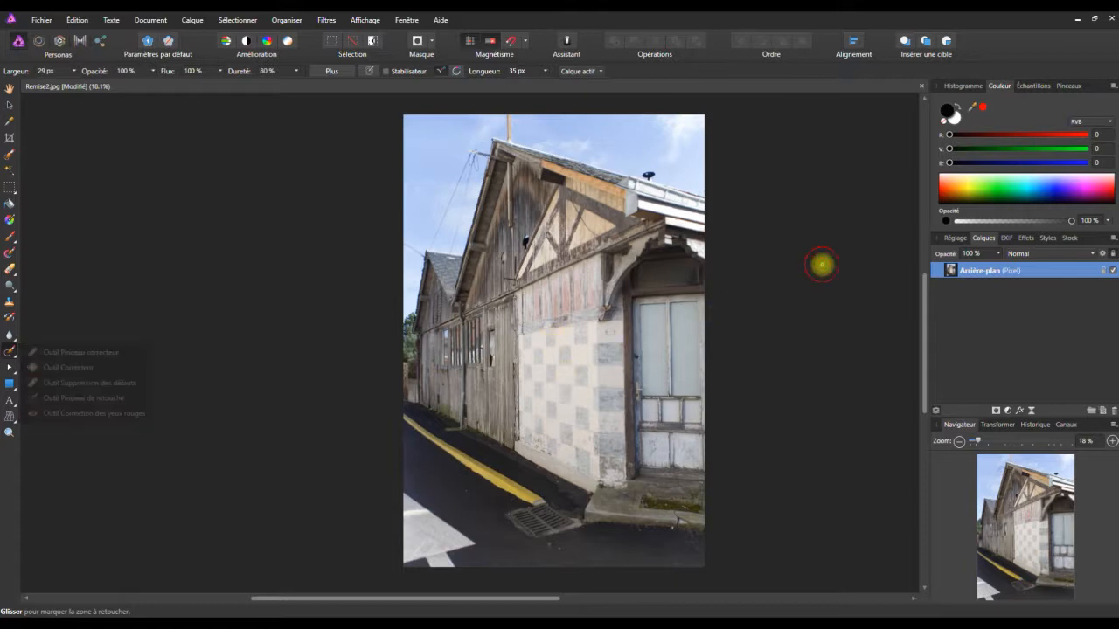
right_click(983, 276)
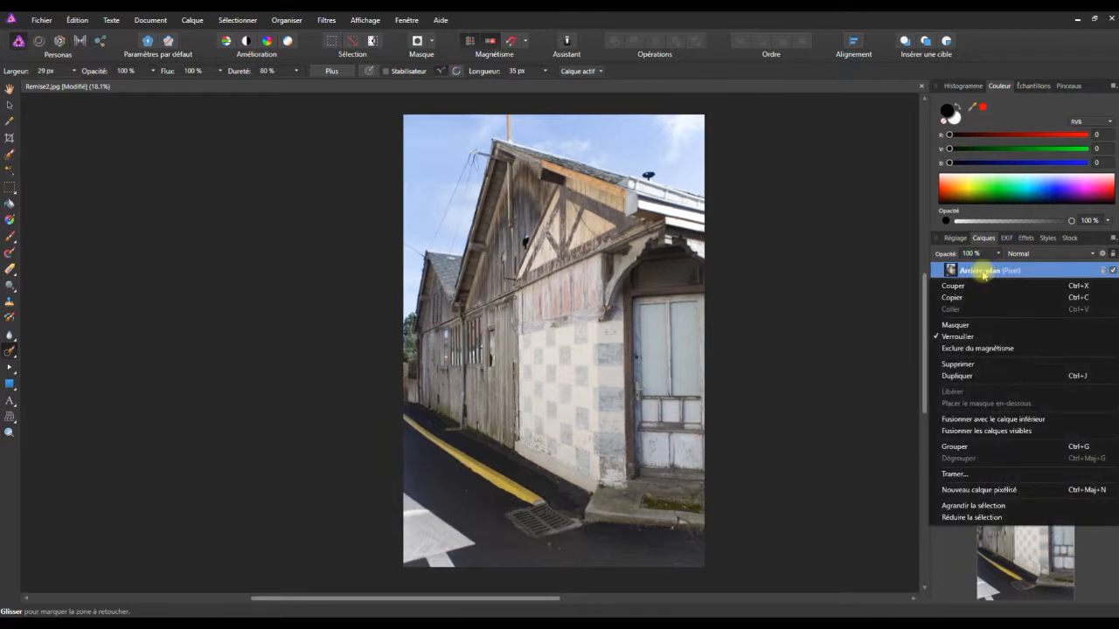
left_click(959, 377)
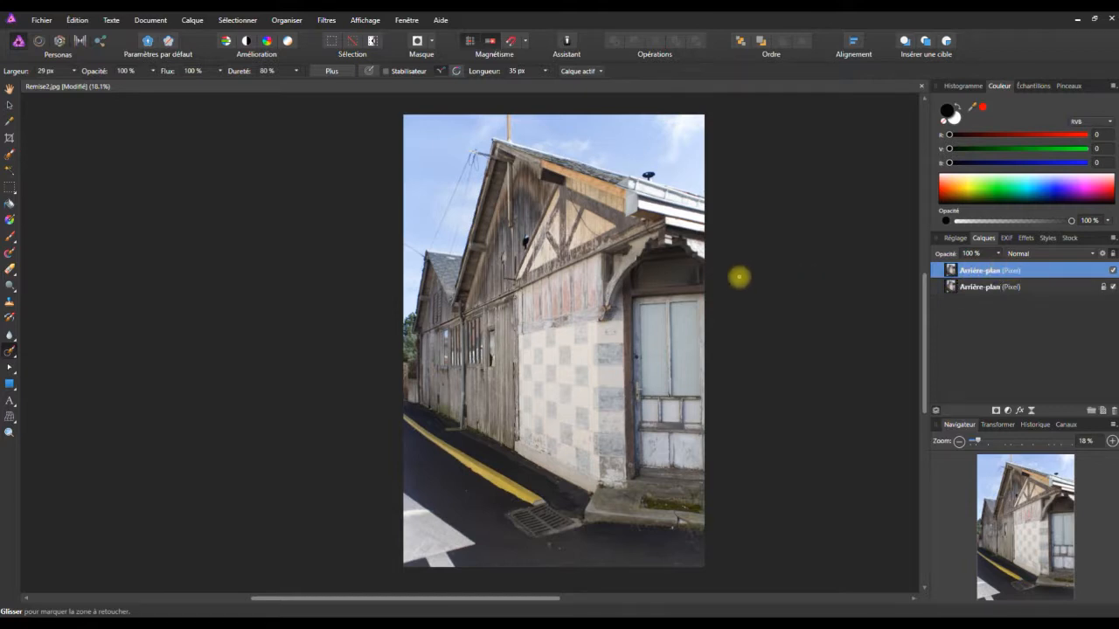
Remove the yellow road line, drain grate and white road marking using the Pinceau de retouche at a 194 px width.
left_click(15, 356)
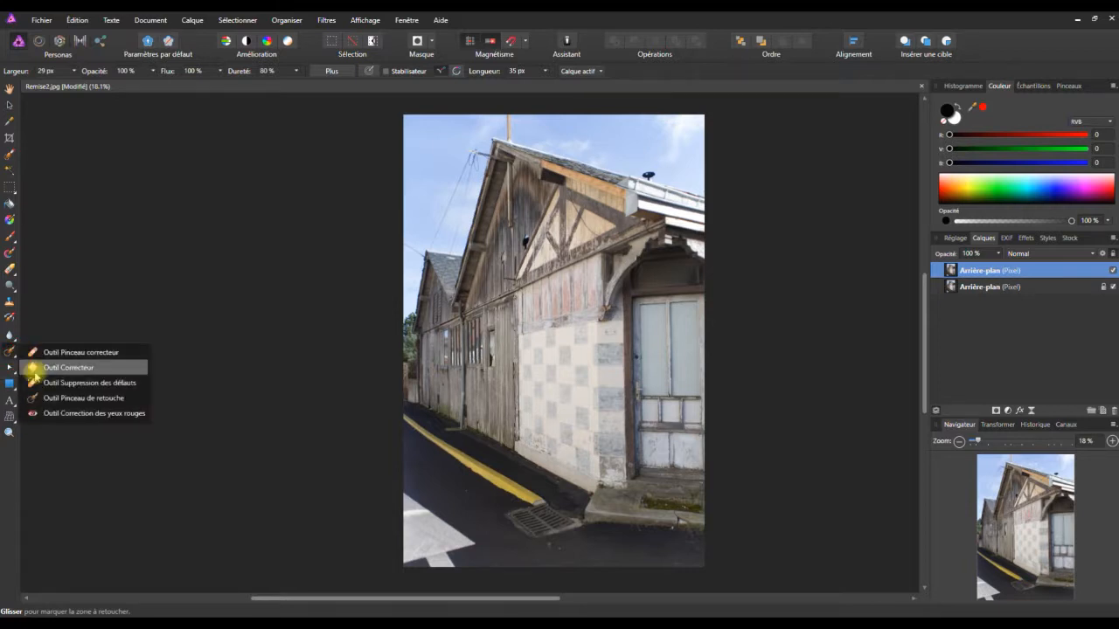
left_click(86, 399)
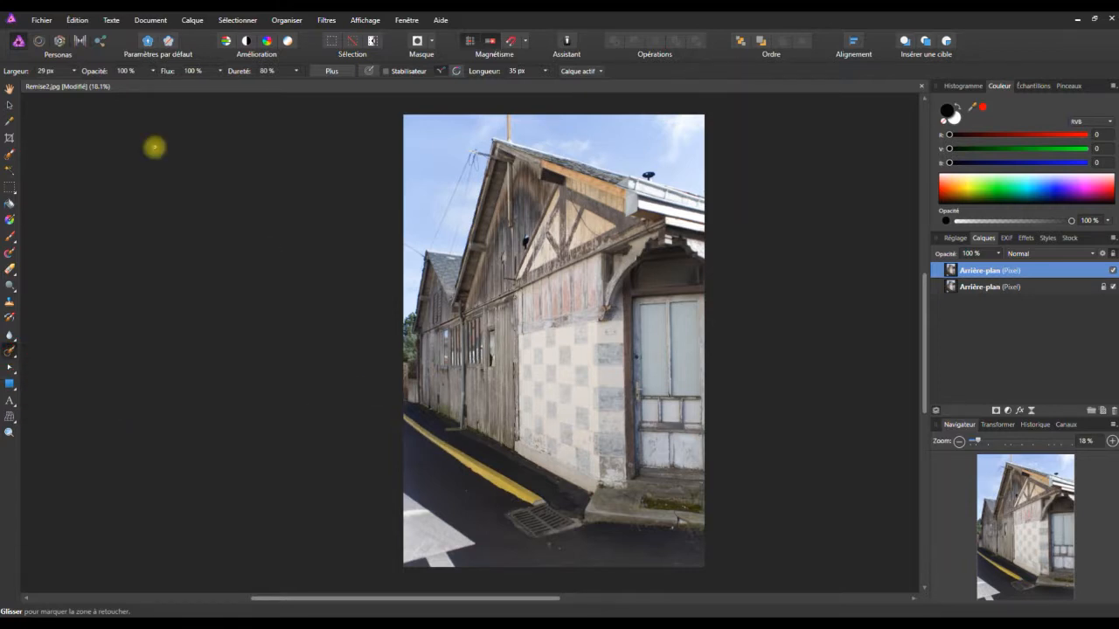
left_click(75, 72)
left_click_drag(47, 82, 88, 85)
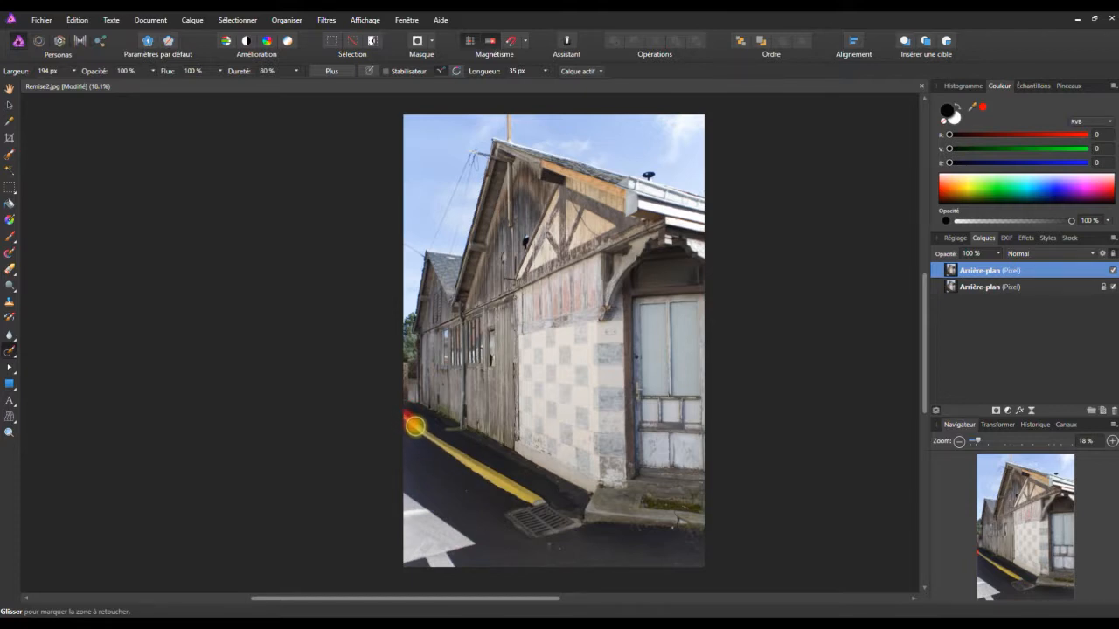
mouse_move(438, 440)
left_mouse_down()
mouse_move(578, 525)
mouse_move(542, 535)
mouse_move(517, 516)
mouse_move(544, 520)
mouse_move(524, 501)
left_mouse_up()
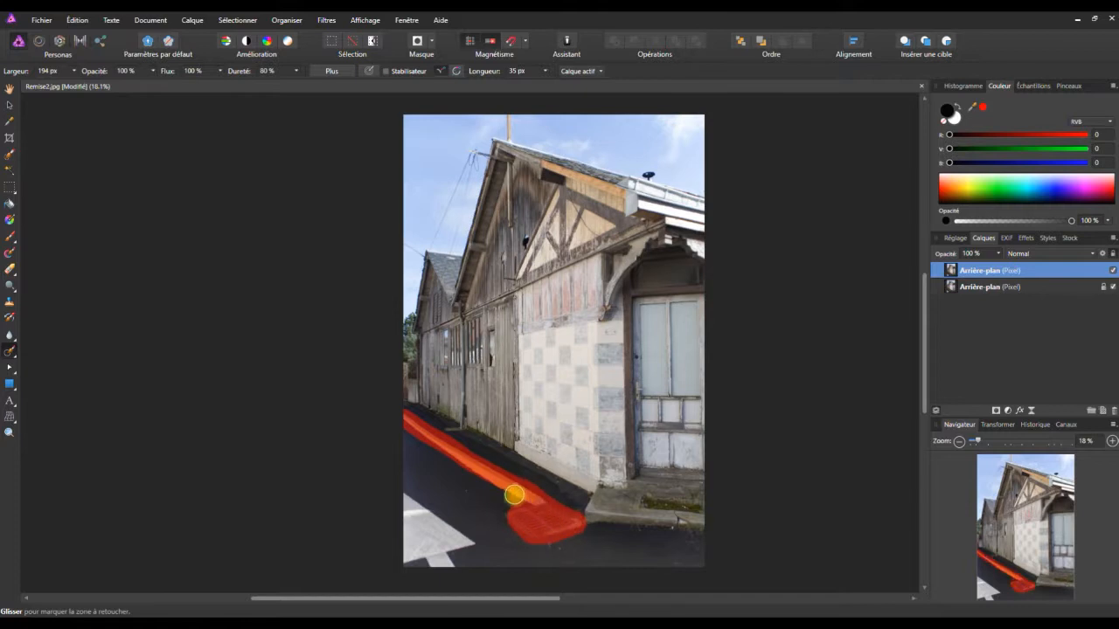
left_click_drag(496, 483, 478, 467)
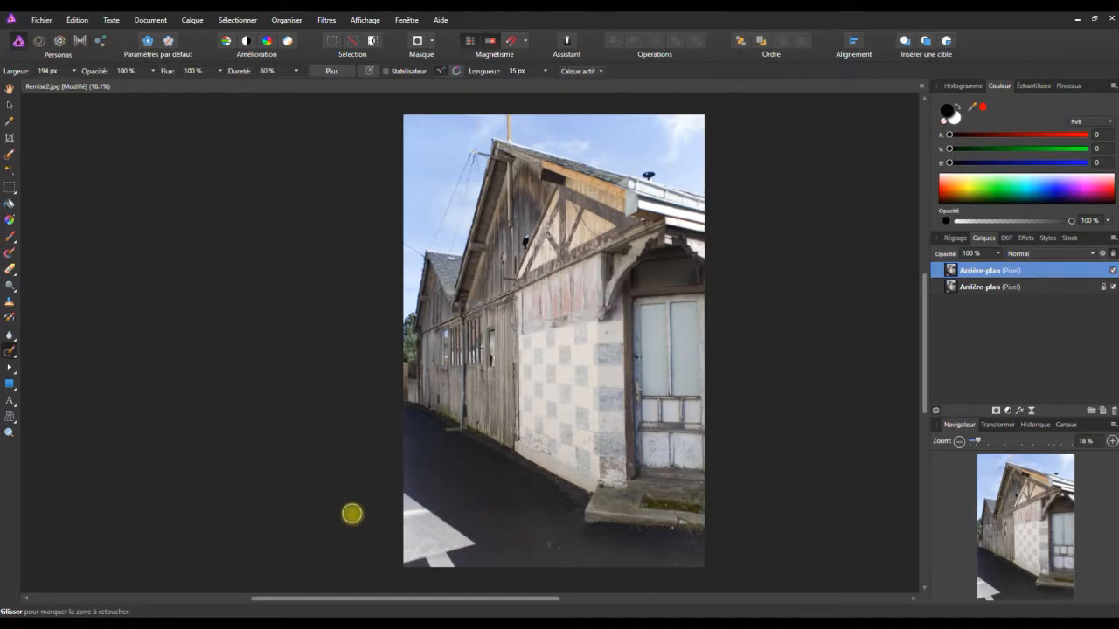
mouse_move(407, 498)
left_mouse_down()
mouse_move(467, 542)
mouse_move(392, 566)
mouse_move(395, 500)
mouse_move(445, 550)
mouse_move(398, 554)
mouse_move(443, 539)
mouse_move(393, 521)
mouse_move(444, 535)
mouse_move(440, 565)
left_mouse_up()
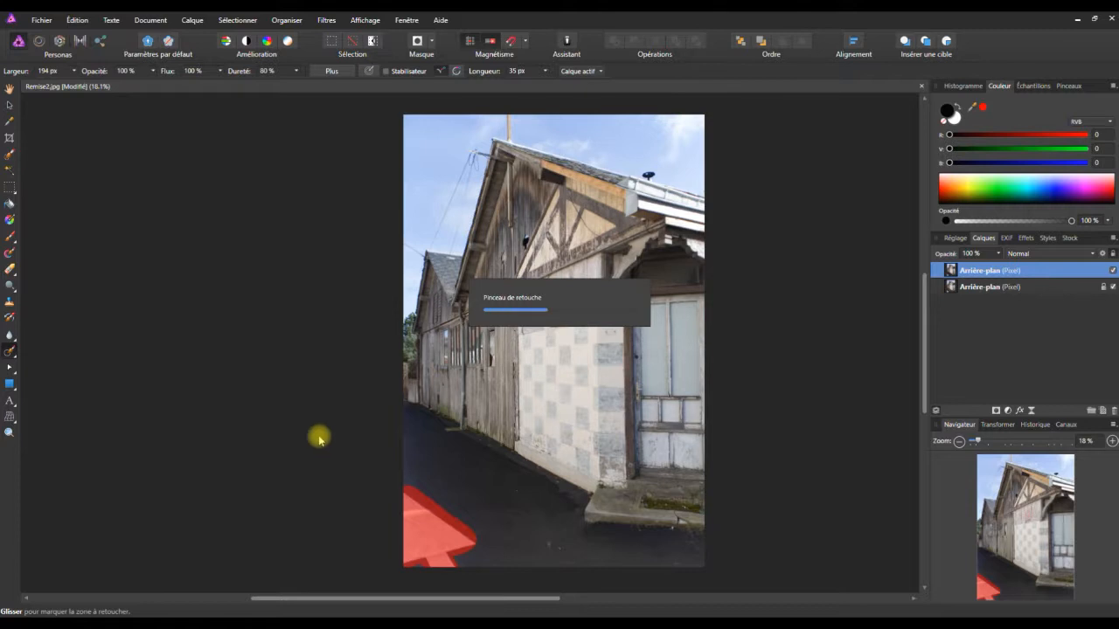
Set the retouching brush width to 36 px and remove the pale concrete strip at the foot of the downpipe.
scroll(442, 425, "up", 4)
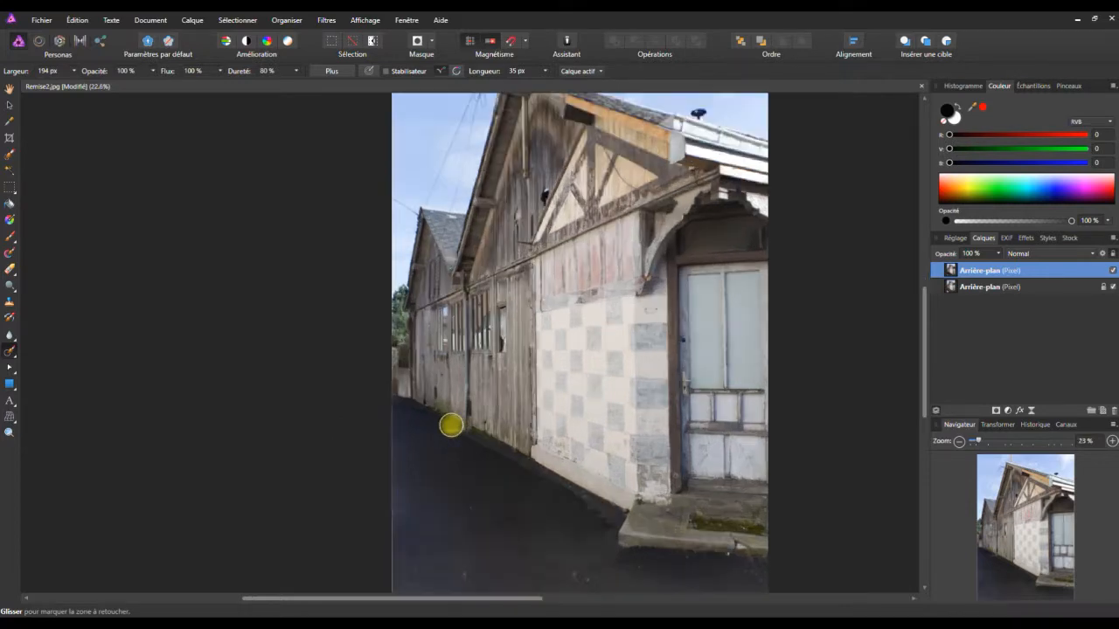
scroll(450, 429, "up", 8)
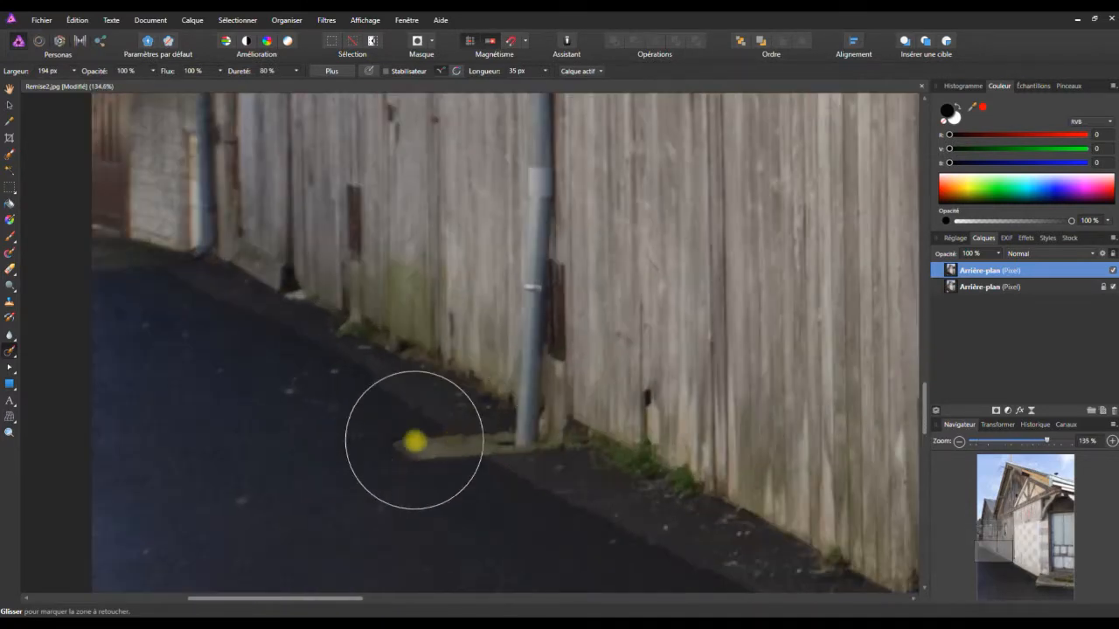
left_click(74, 71)
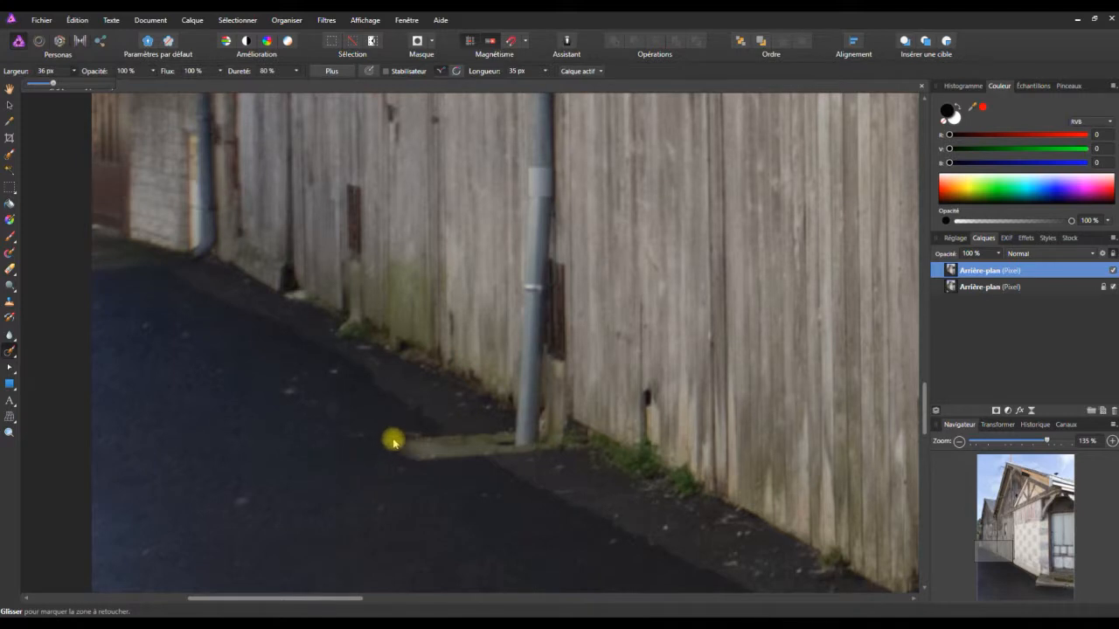
mouse_move(387, 441)
left_mouse_down()
mouse_move(534, 426)
mouse_move(563, 439)
mouse_move(406, 449)
left_mouse_up()
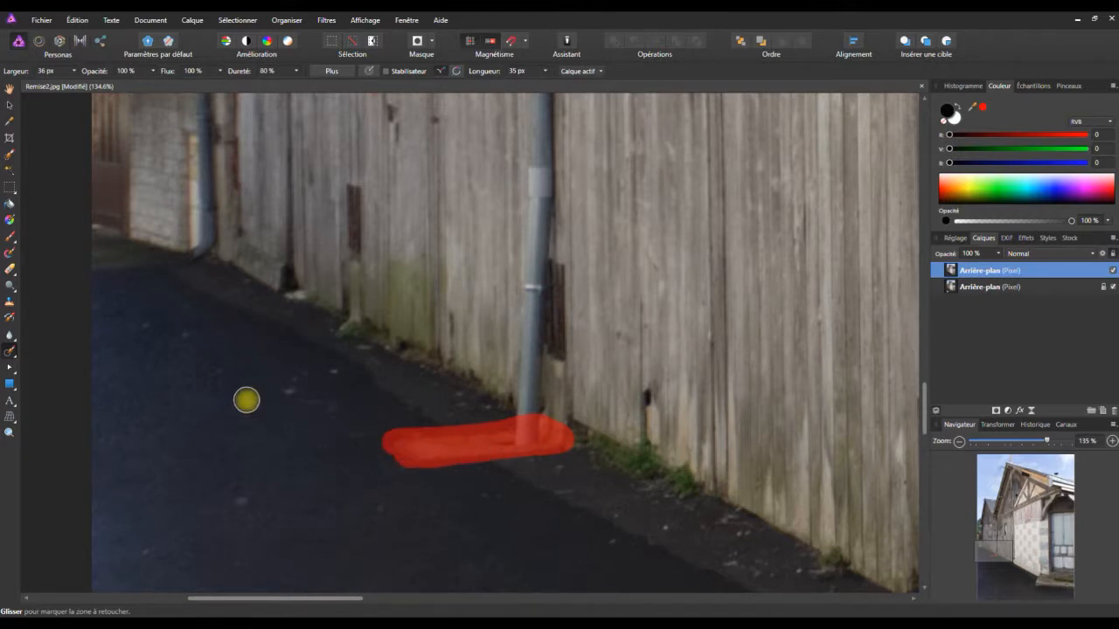
Paint out the crack and broken white patch on the edge of the concrete doorstep.
scroll(450, 444, "down", 1)
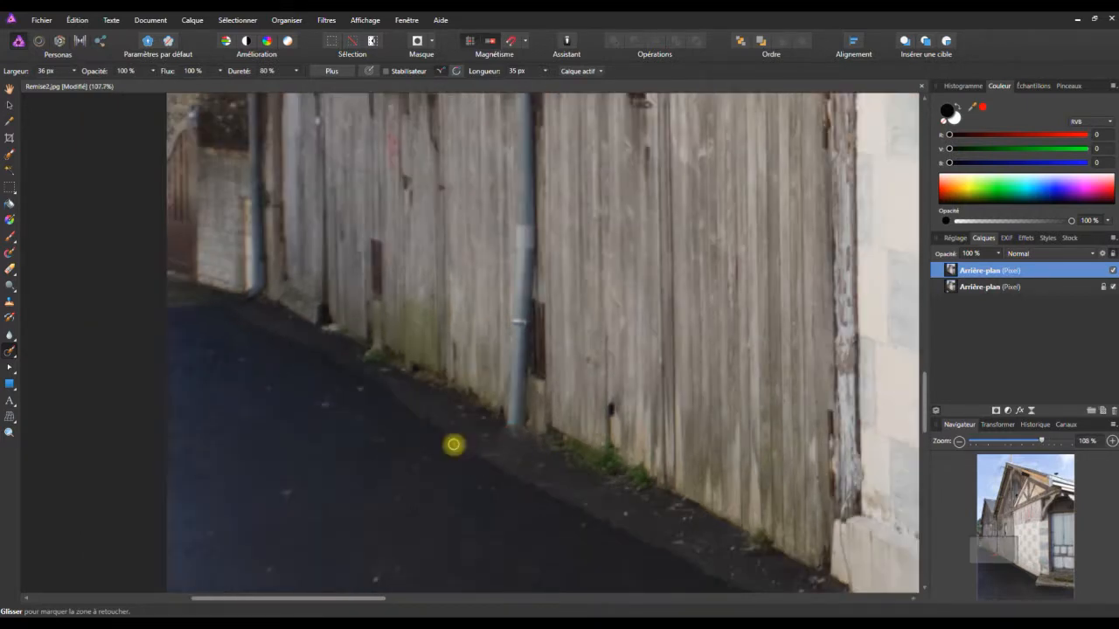
scroll(453, 445, "down", 5)
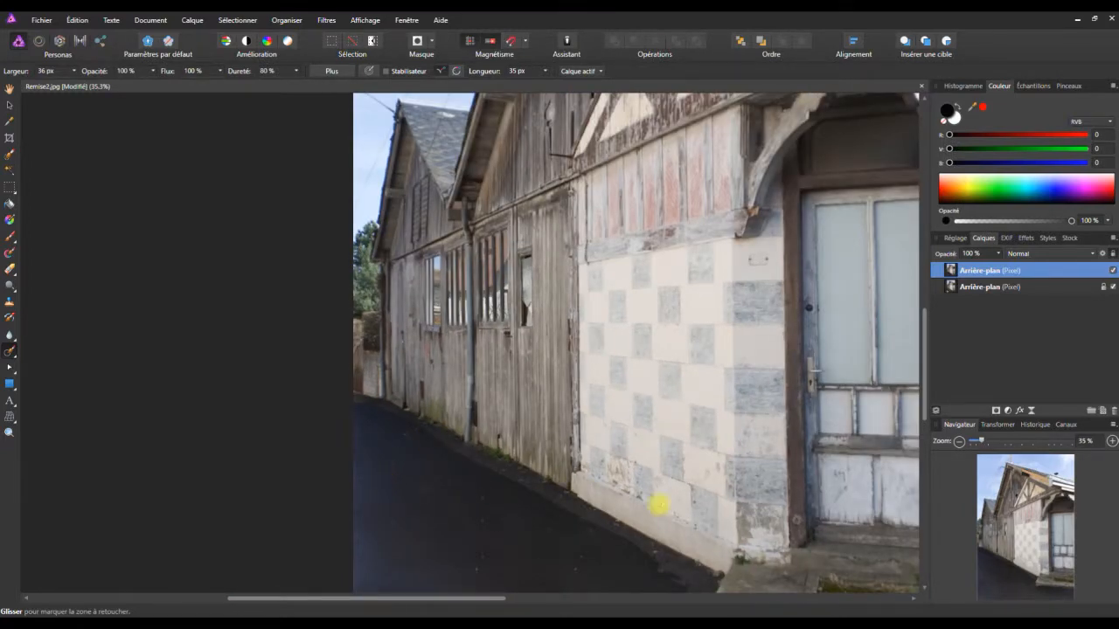
scroll(749, 512, "down", 3)
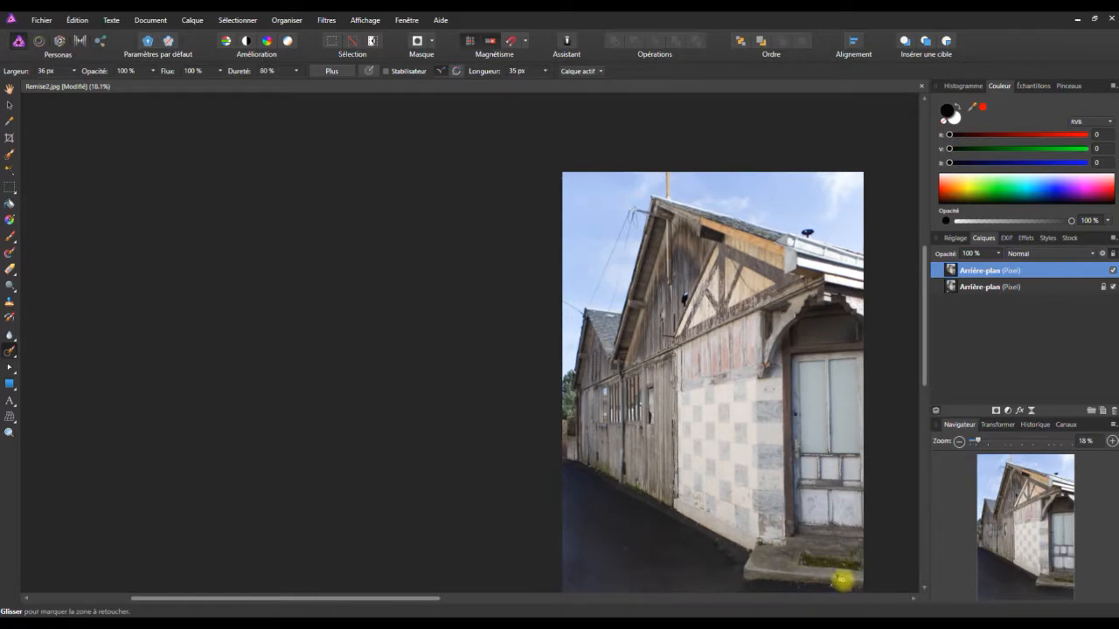
scroll(842, 580, "up", 5)
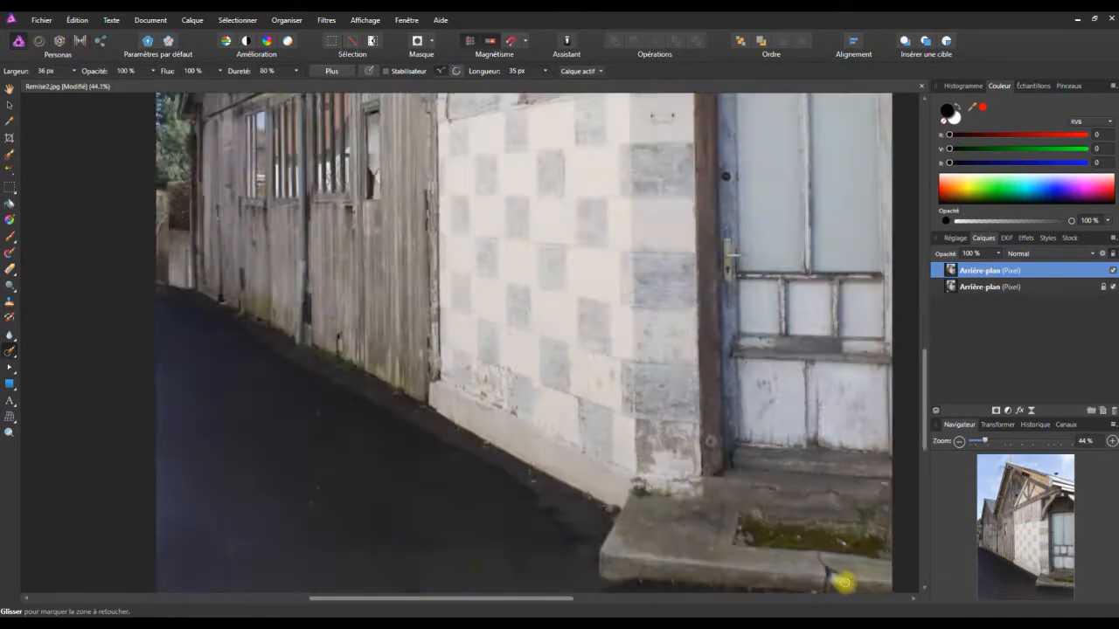
scroll(842, 579, "up", 1)
left_click_drag(924, 466, 924, 496)
left_click_drag(702, 602, 764, 602)
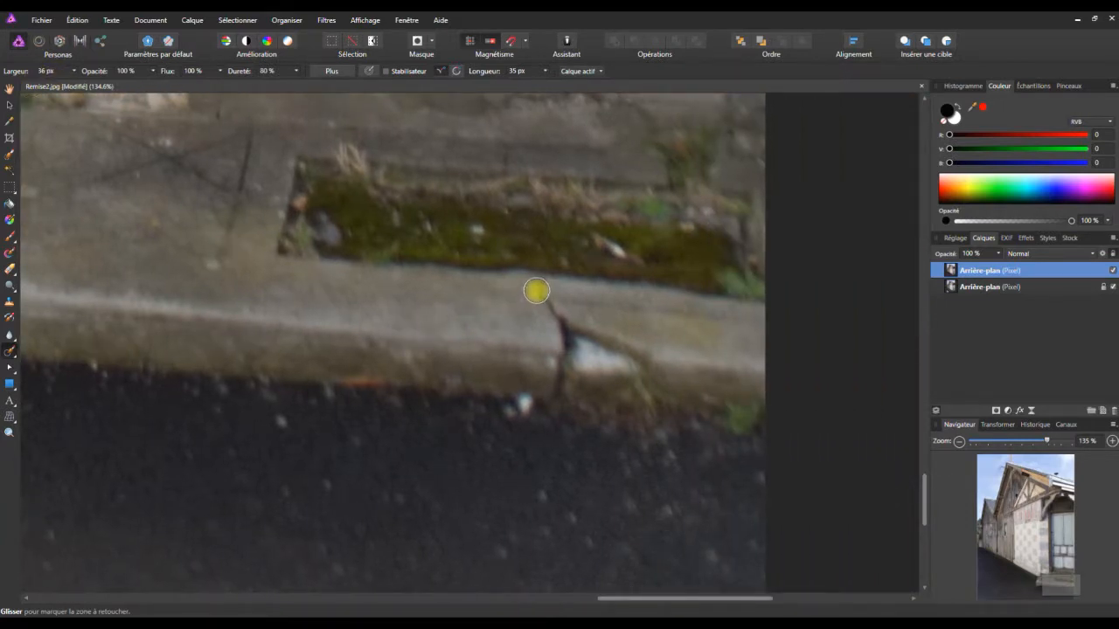
mouse_move(536, 290)
left_mouse_down()
mouse_move(643, 353)
mouse_move(568, 340)
mouse_move(561, 392)
mouse_move(560, 333)
mouse_move(587, 360)
mouse_move(653, 361)
mouse_move(574, 367)
left_mouse_up()
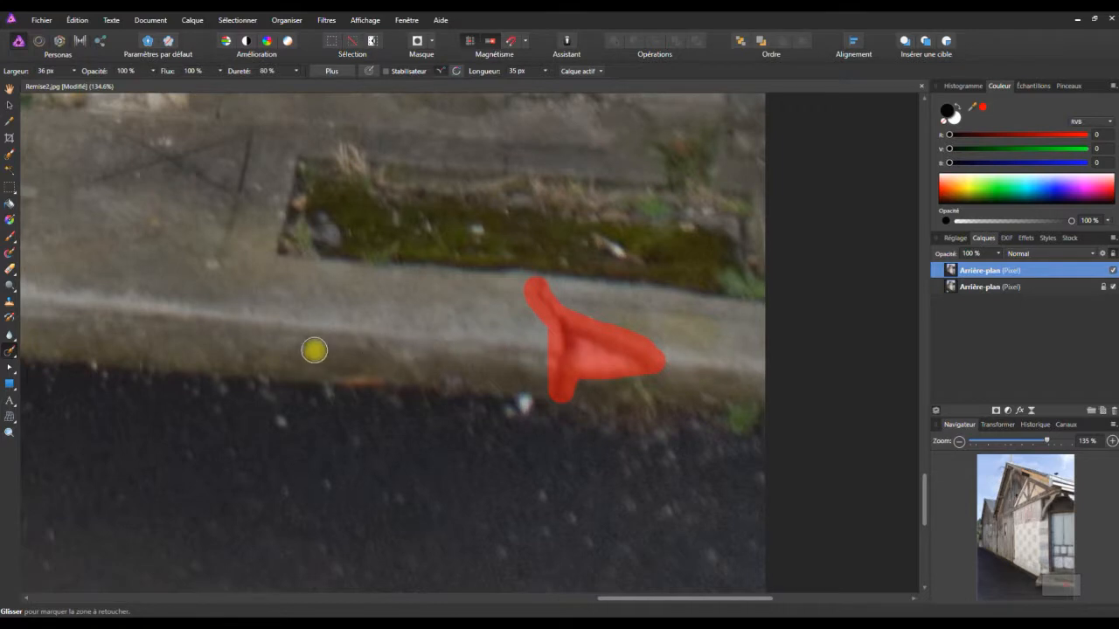
Set the retouching brush width to 18 px and remove the dark horizontal rod on the grey planks beside the half-timbered gable.
scroll(312, 350, "down", 4)
scroll(343, 351, "down", 2)
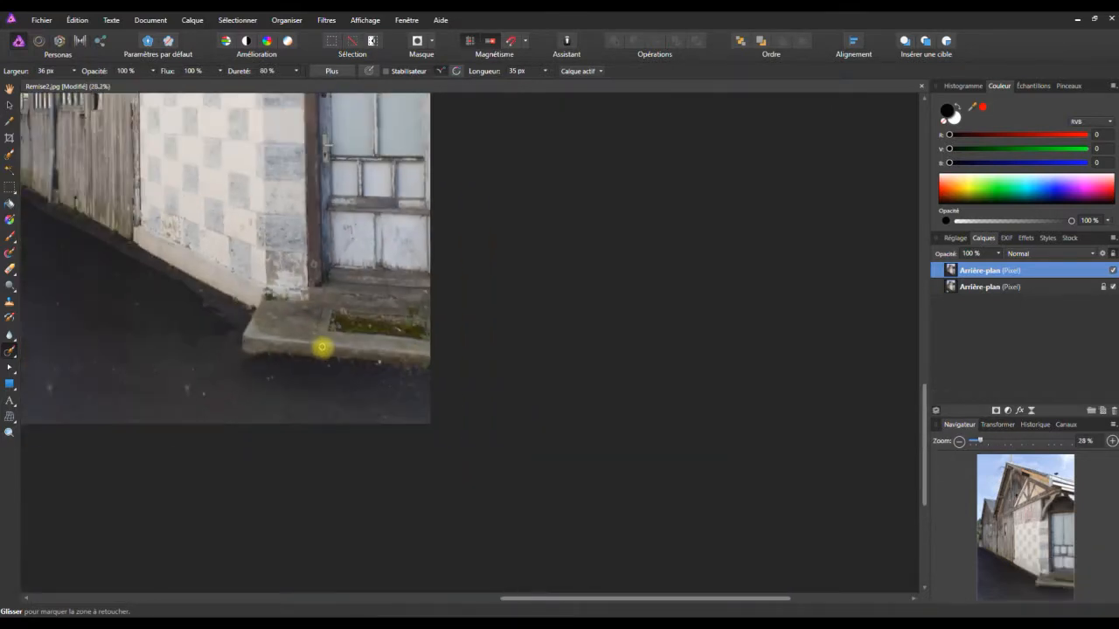
left_click_drag(582, 600, 387, 387)
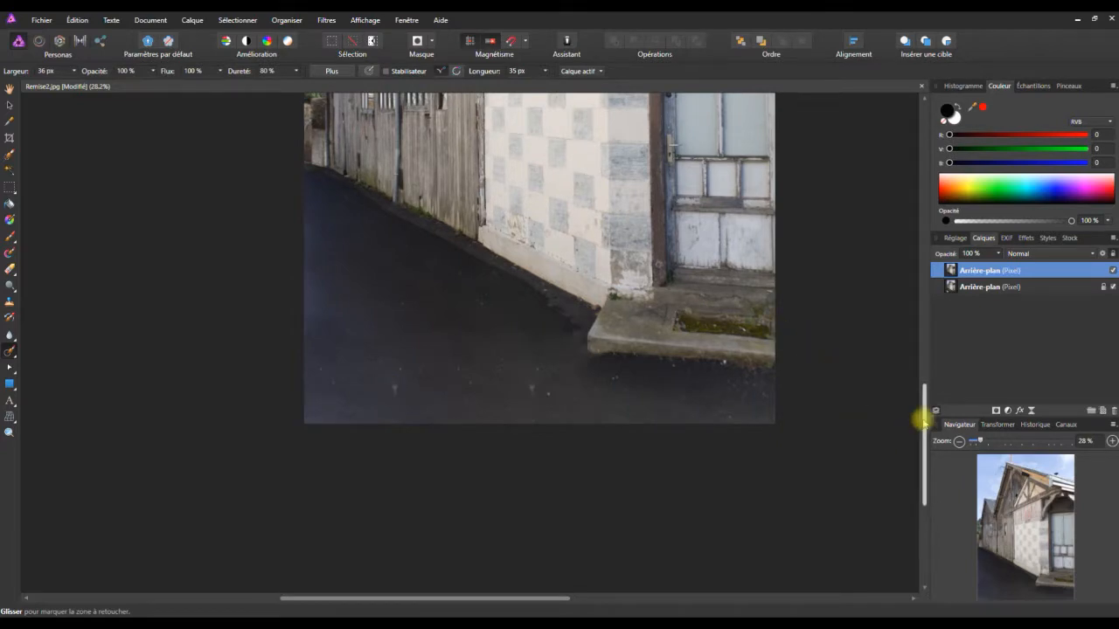
left_click_drag(919, 417, 903, 324)
scroll(463, 337, "up", 5)
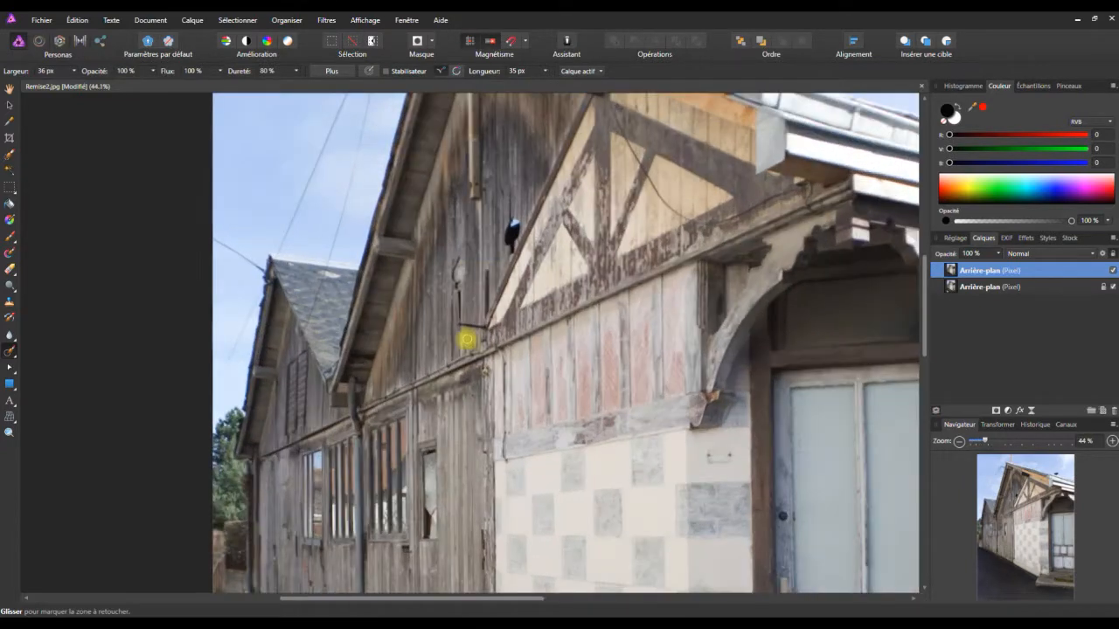
scroll(463, 320, "up", 2)
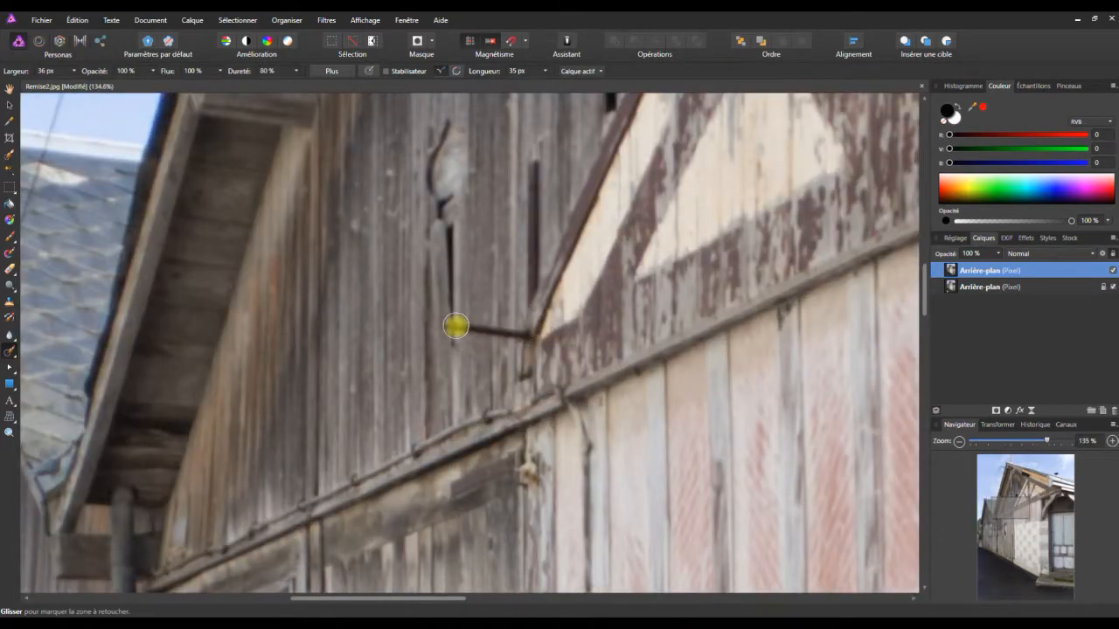
scroll(480, 327, "up", 2)
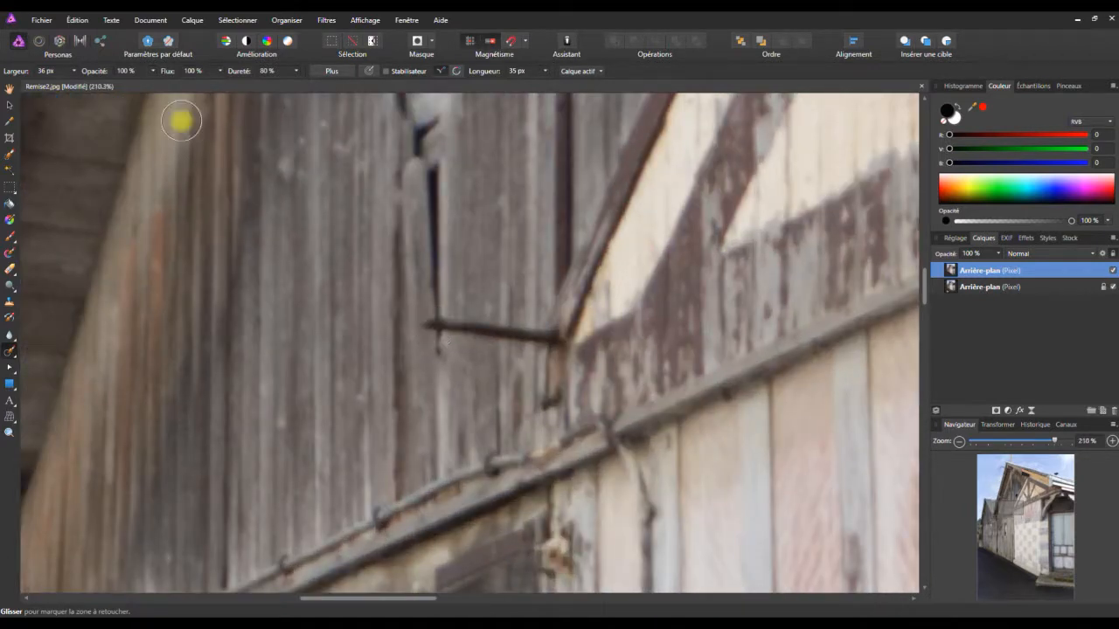
left_click(74, 71)
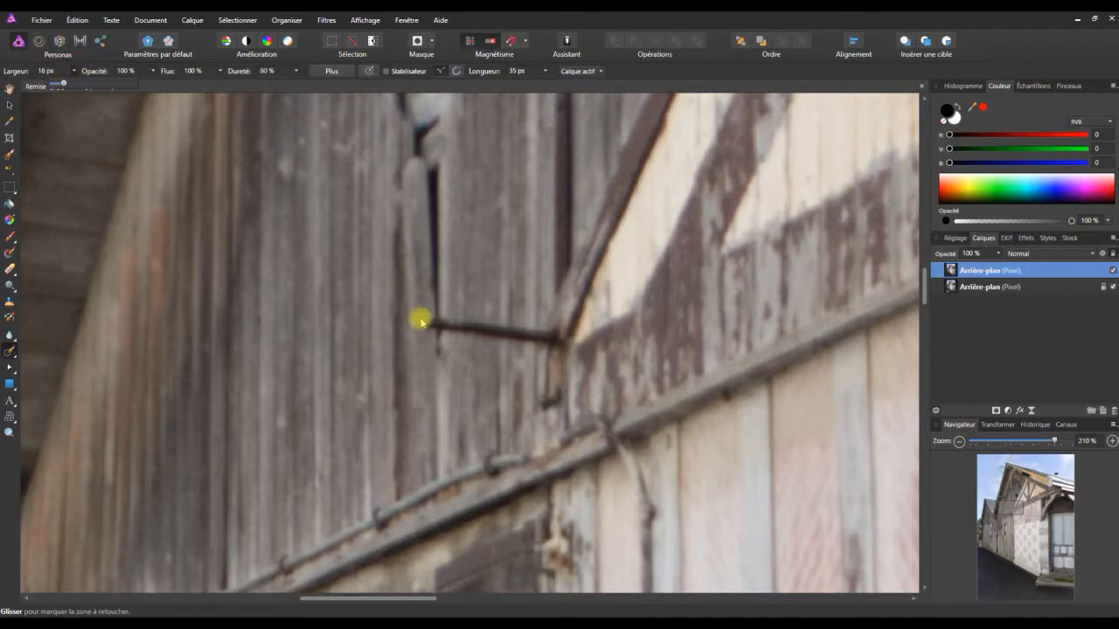
mouse_move(423, 322)
left_mouse_down()
mouse_move(550, 334)
mouse_move(433, 324)
mouse_move(436, 354)
left_mouse_up()
Remove the cable hanging down the pink-striped facade and the cable running along the wooden ledge.
scroll(516, 343, "down", 4)
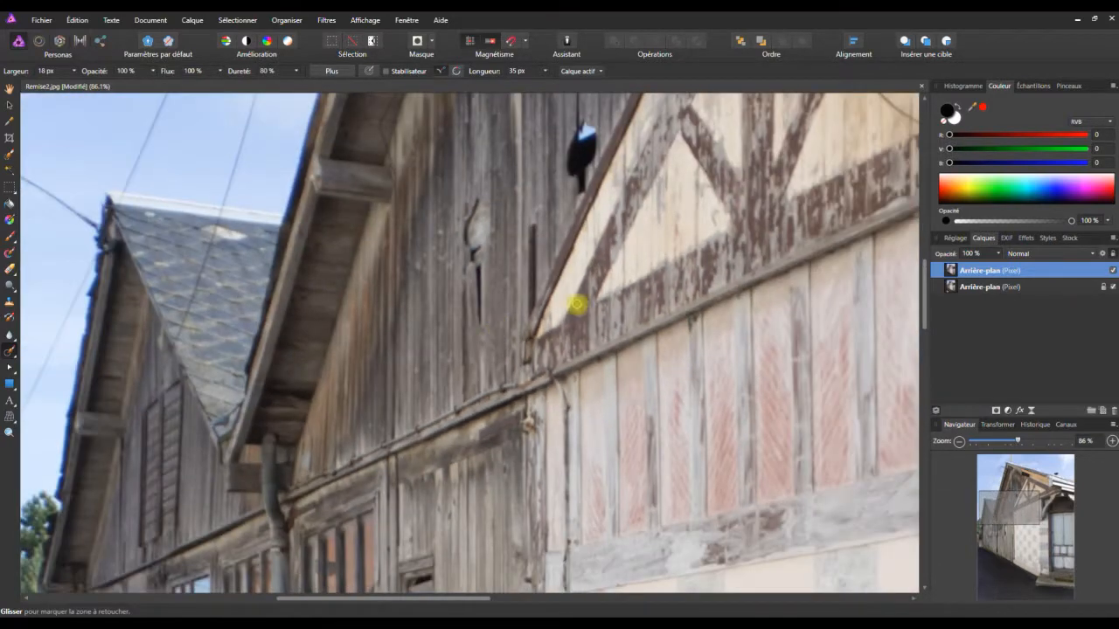
scroll(577, 494, "down", 2)
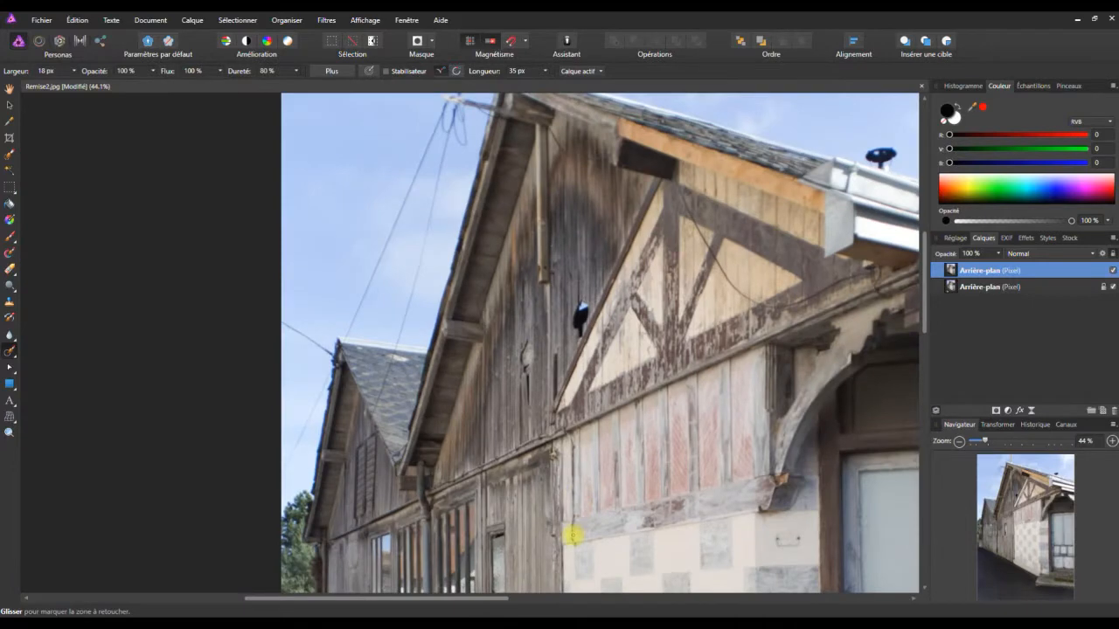
scroll(572, 525, "up", 4)
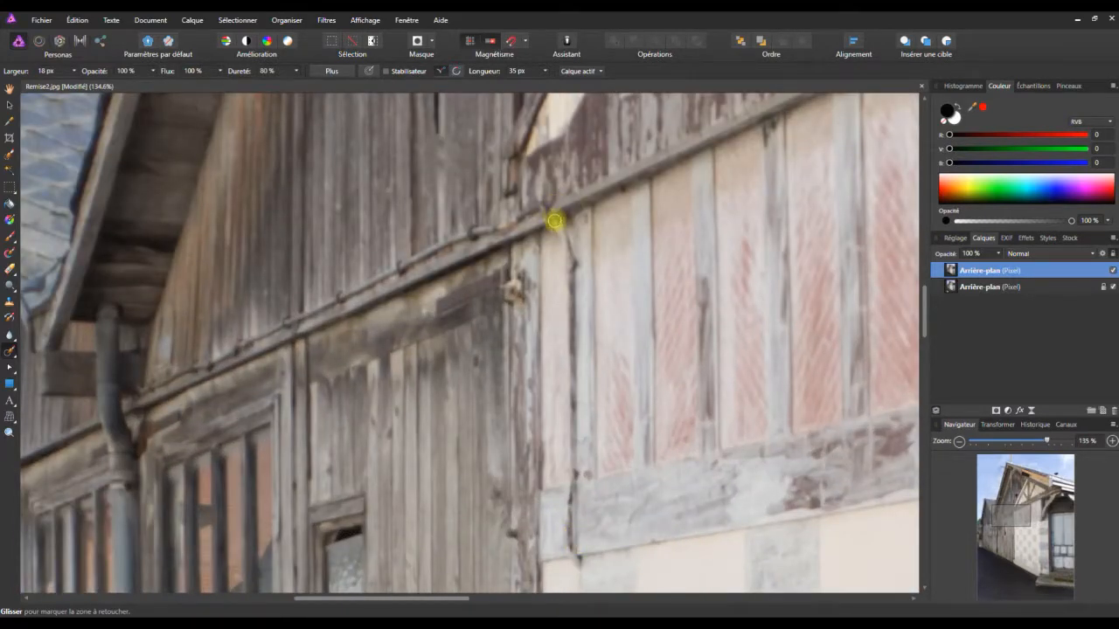
left_click_drag(556, 228, 568, 248)
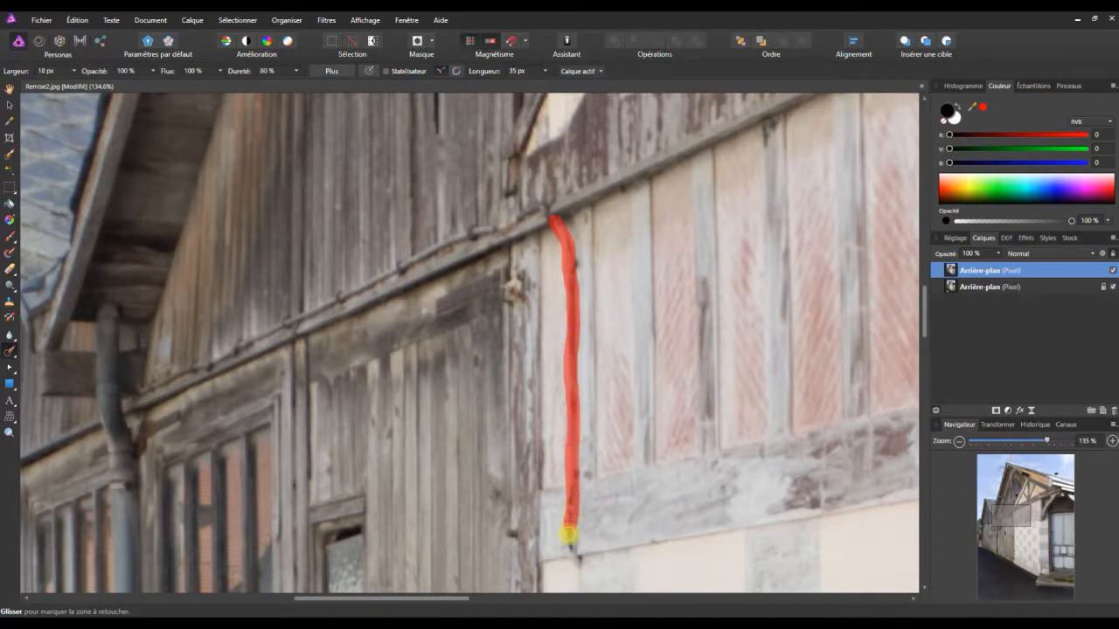
left_click_drag(577, 561, 577, 433)
left_click_drag(577, 346, 559, 219)
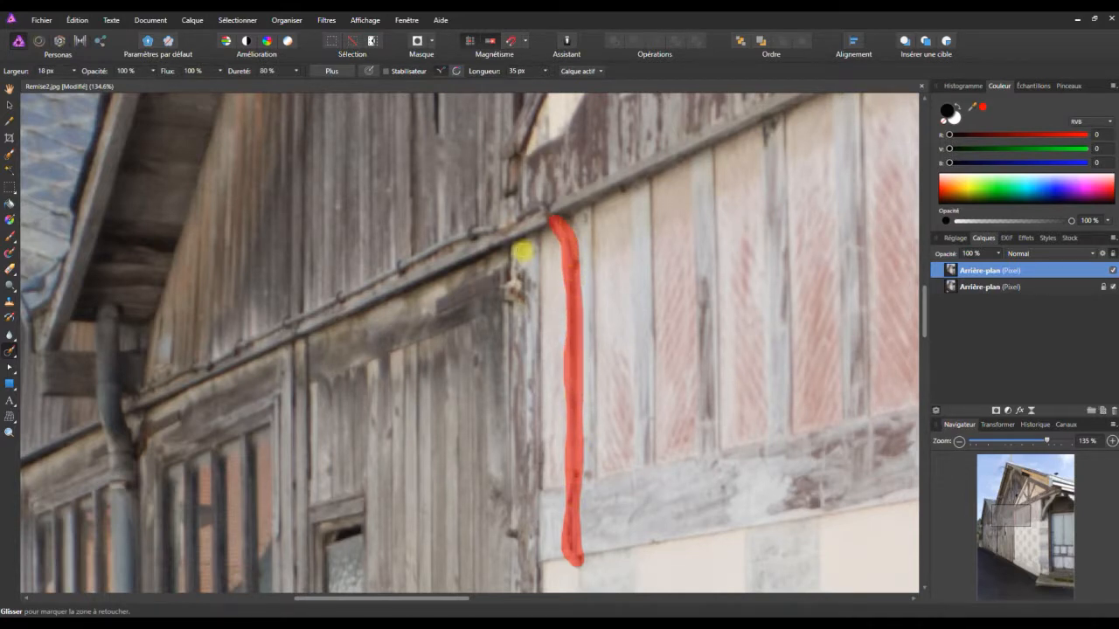
mouse_move(550, 216)
left_mouse_down()
mouse_move(536, 207)
mouse_move(494, 223)
mouse_move(293, 318)
mouse_move(533, 213)
left_mouse_up()
left_click_drag(539, 213, 539, 212)
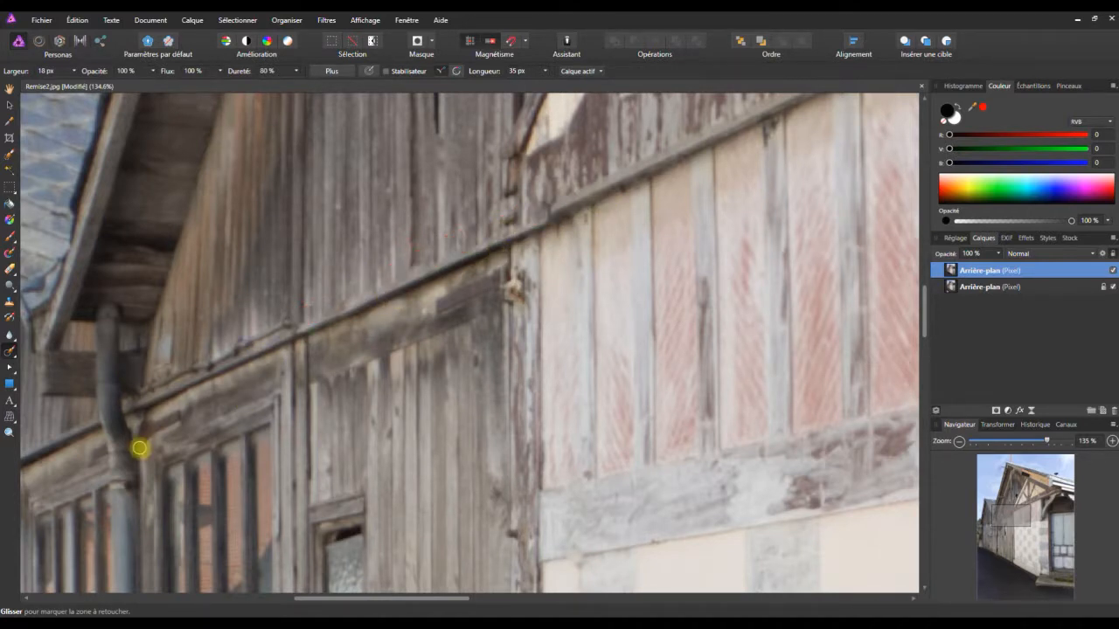
Set the retouching brush width to 53 px and remove the upper part of the downpipe between the barred windows.
scroll(312, 600, "down", 4, "ctrl")
scroll(223, 446, "down", 2, "ctrl")
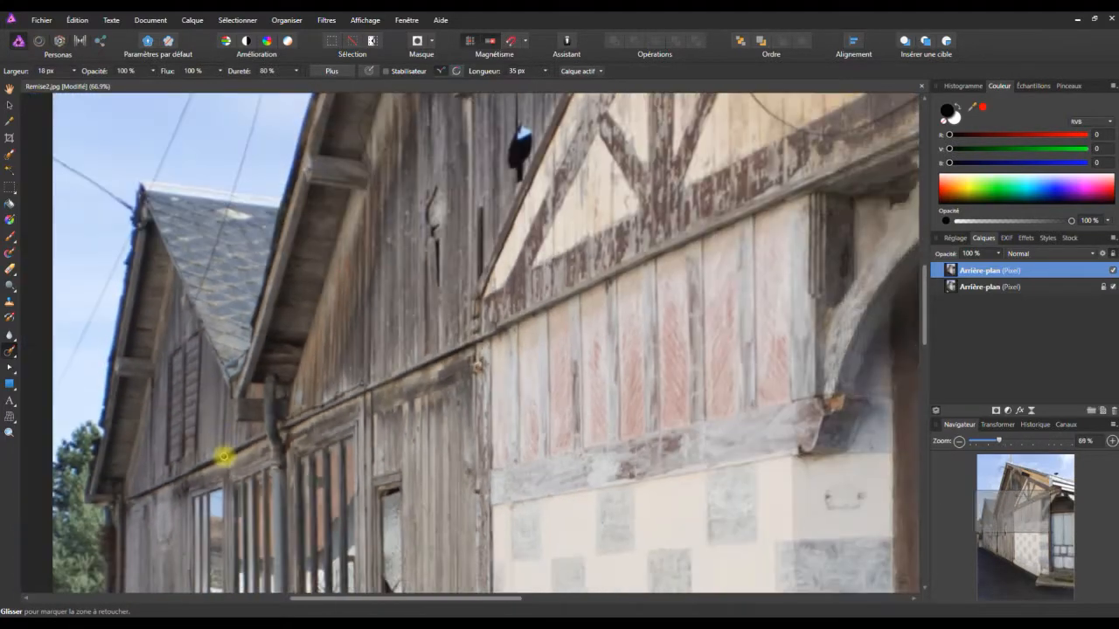
left_click_drag(924, 312, 594, 342)
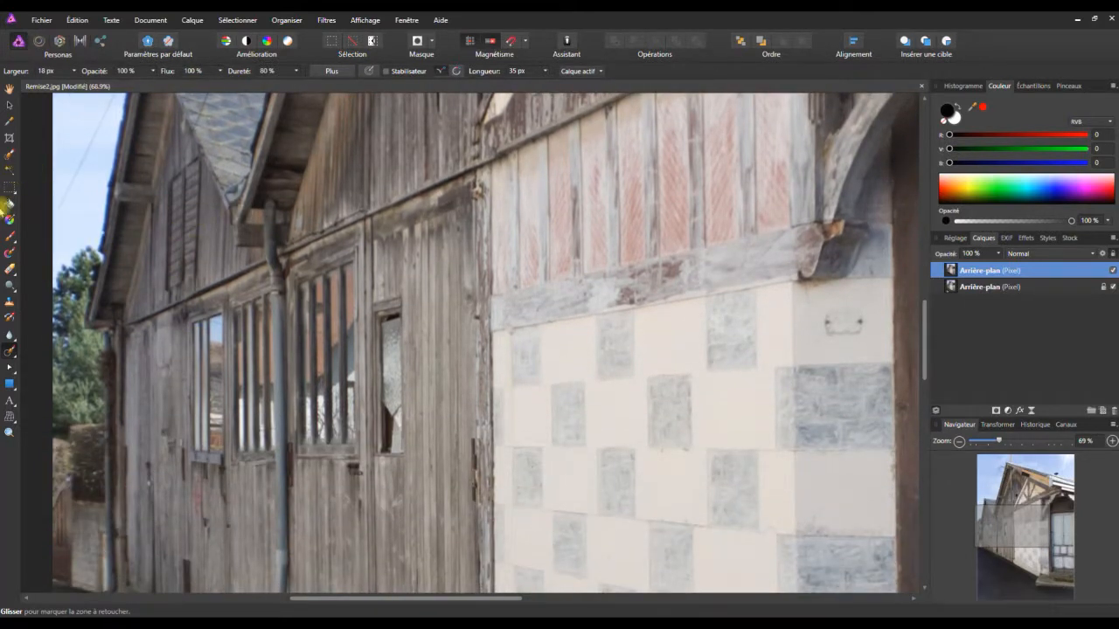
left_click(73, 70)
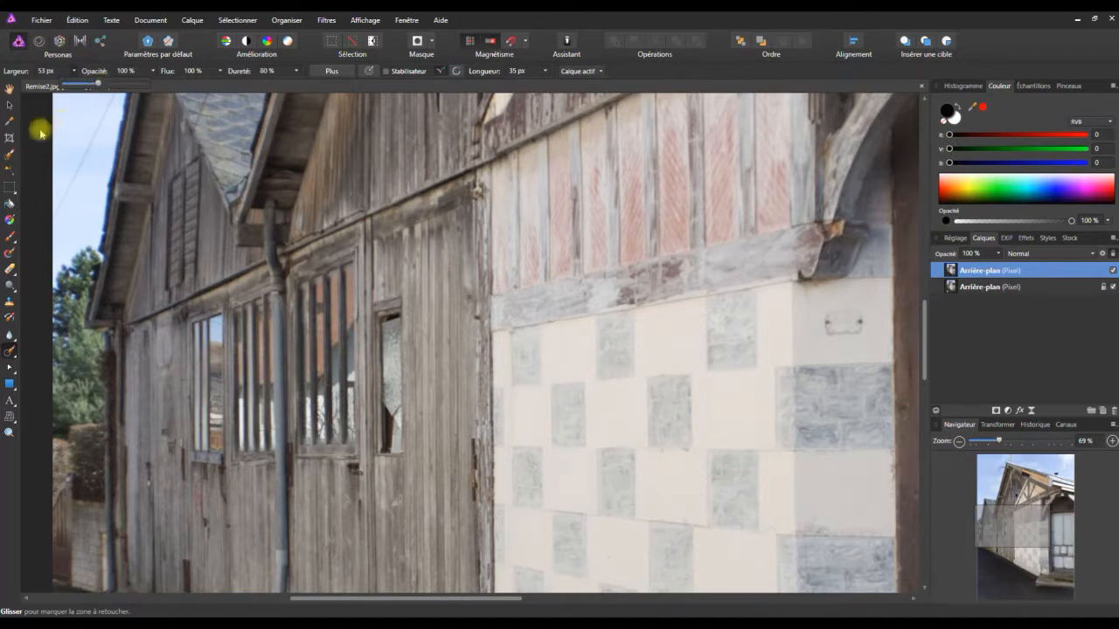
left_click_drag(268, 207, 276, 273)
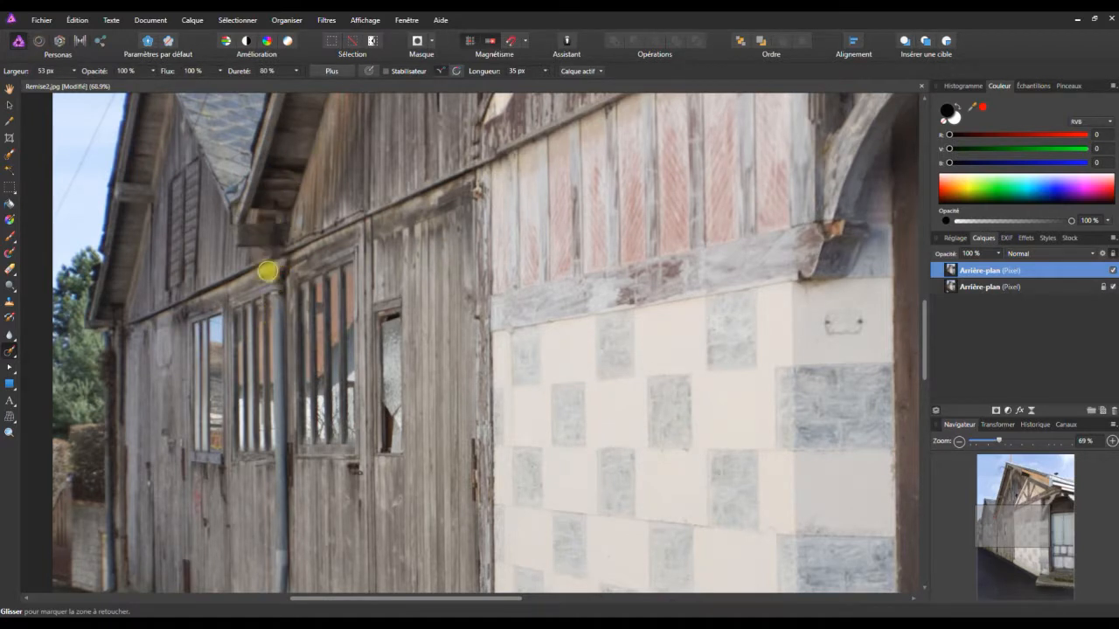
mouse_move(271, 257)
left_mouse_down()
mouse_move(278, 481)
mouse_move(275, 271)
left_mouse_up()
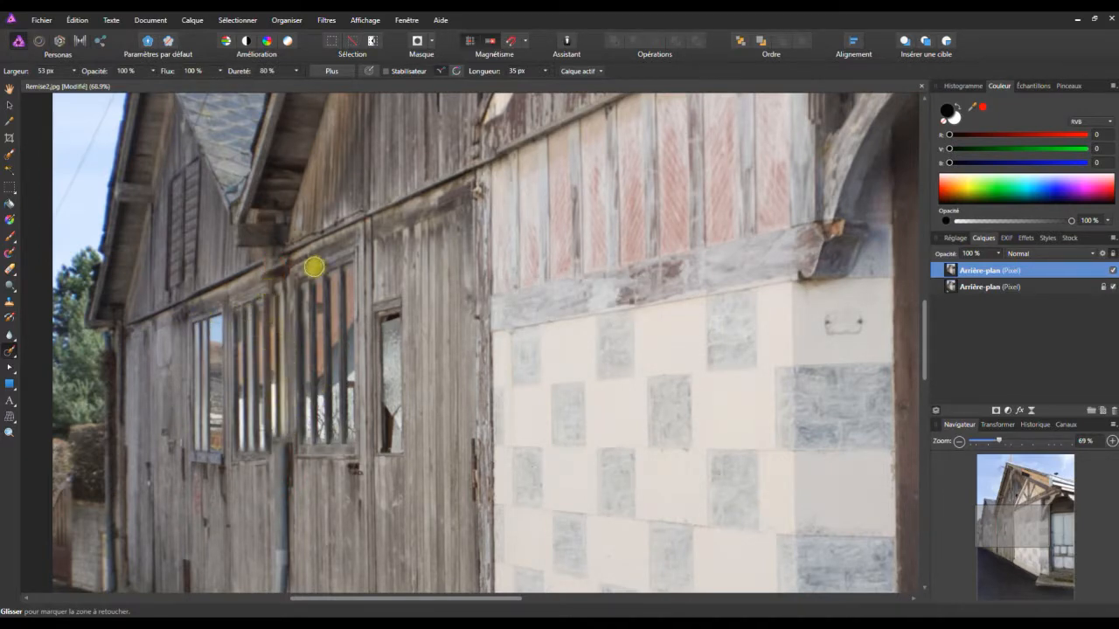
Toggle the visibility of the upper Arrière-plan layer to compare the retouched street and facade with the original.
scroll(310, 258, "down", 4)
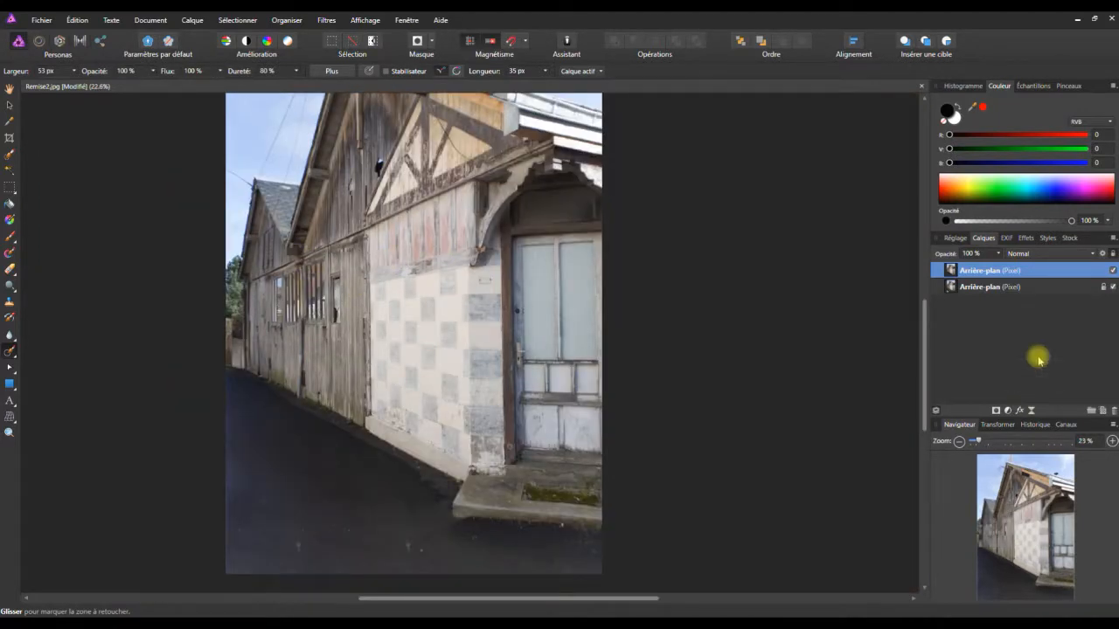
left_click(1114, 273)
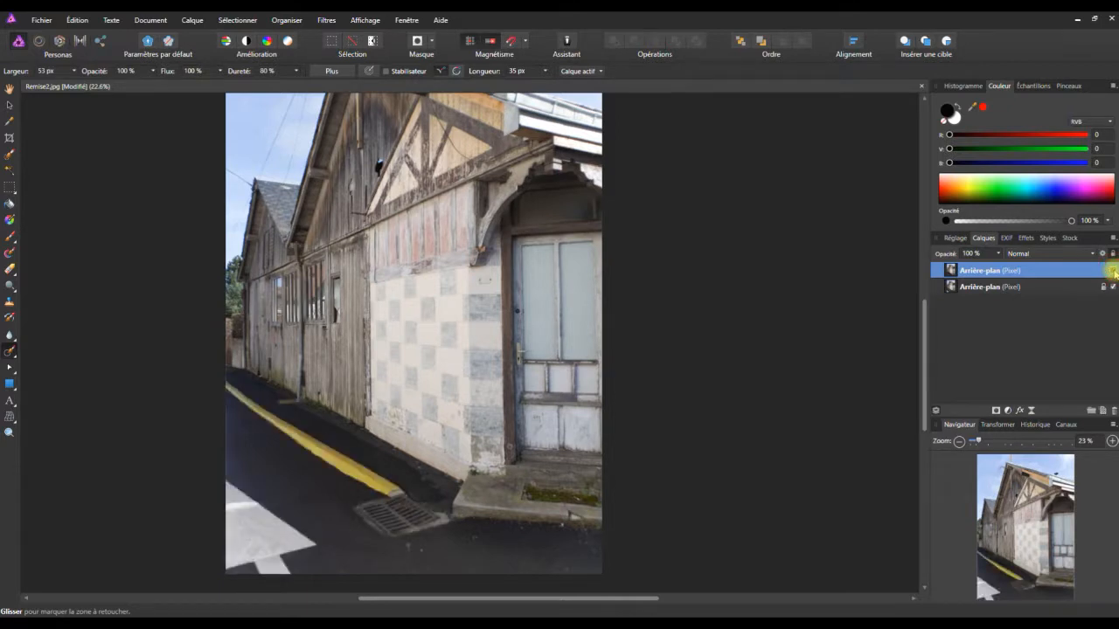
left_click(1115, 273)
left_click(1114, 272)
left_click(1115, 273)
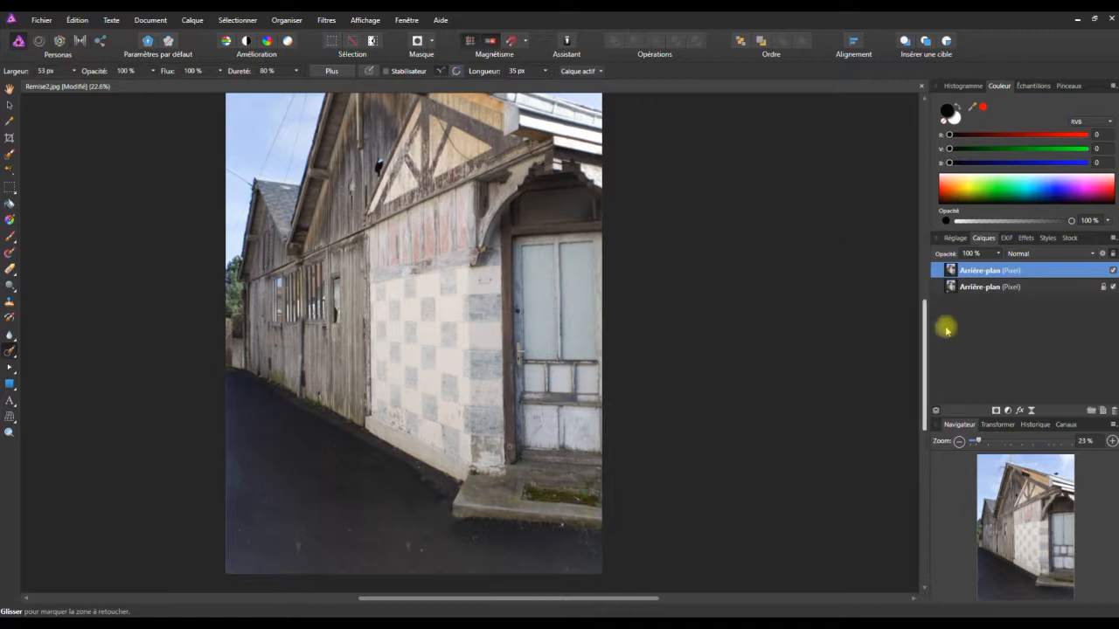
Set the retouching brush width to 96 px and remove the cables and their bracket from the sky beside the main gable.
left_click_drag(924, 355, 877, 282)
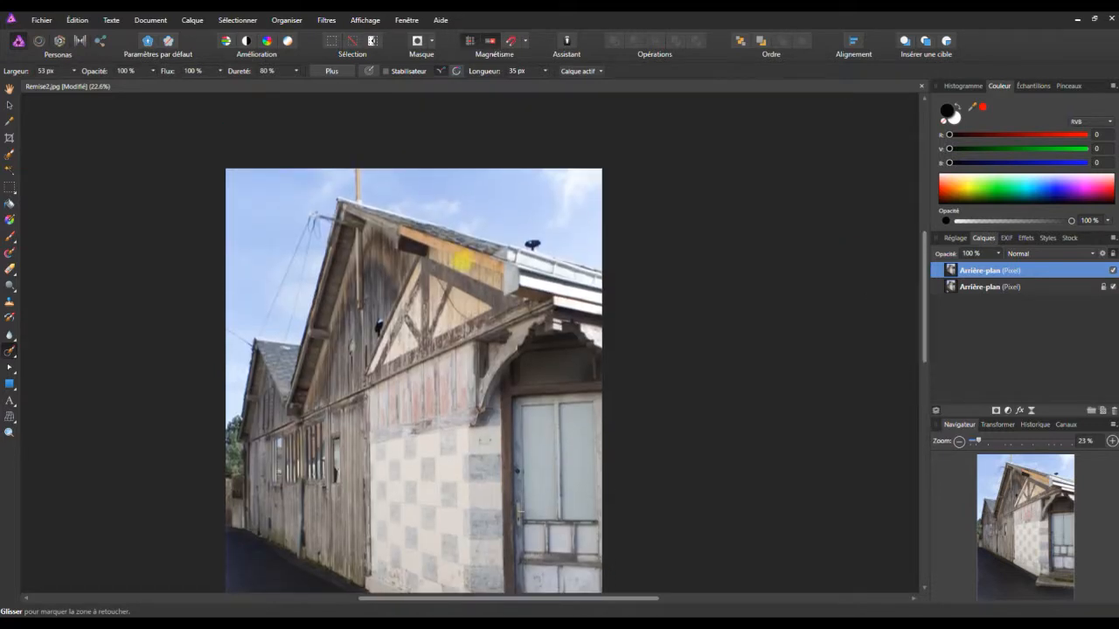
left_click(75, 71)
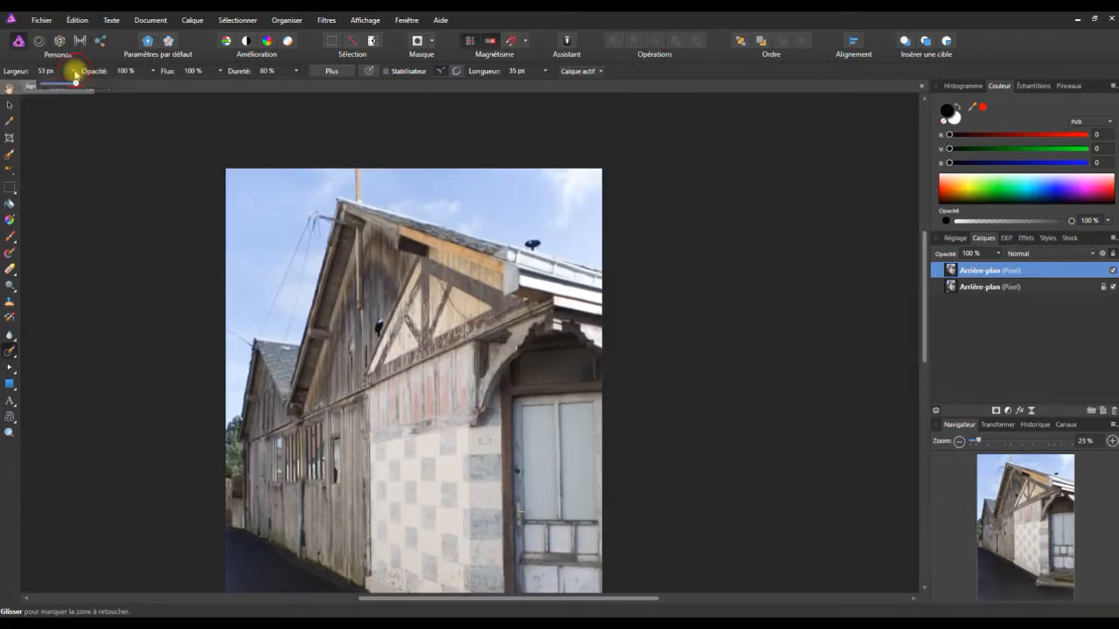
left_click_drag(64, 85, 82, 85)
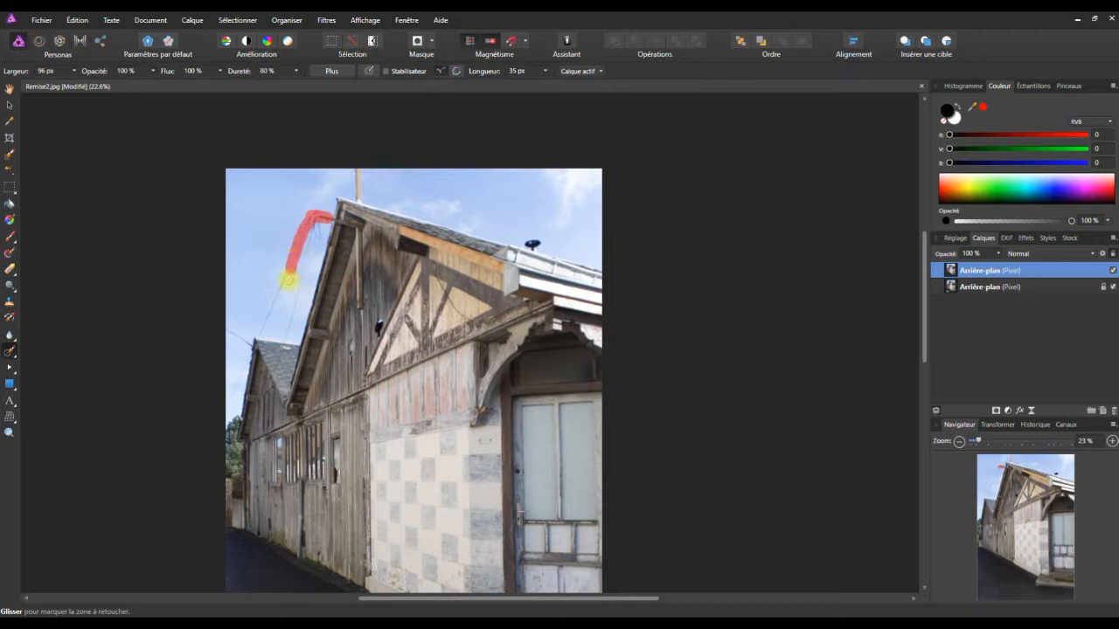
left_click_drag(282, 279, 301, 240)
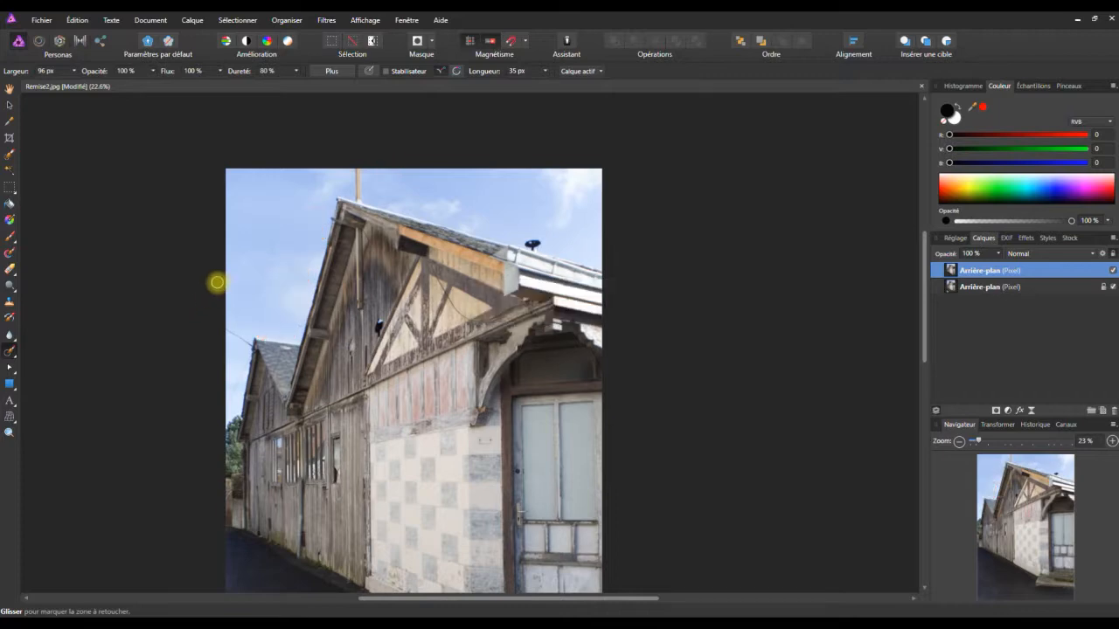
Set the retouching brush width to 33 px and remove the thin cable crossing the small slate roof.
scroll(280, 318, "up", 3)
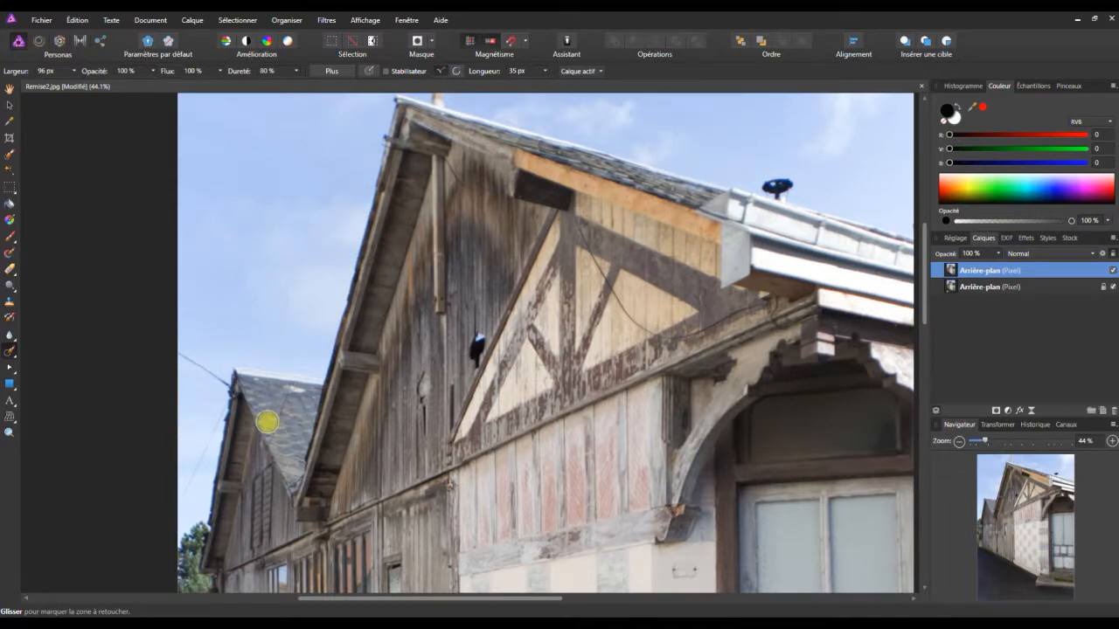
scroll(267, 422, "up", 5)
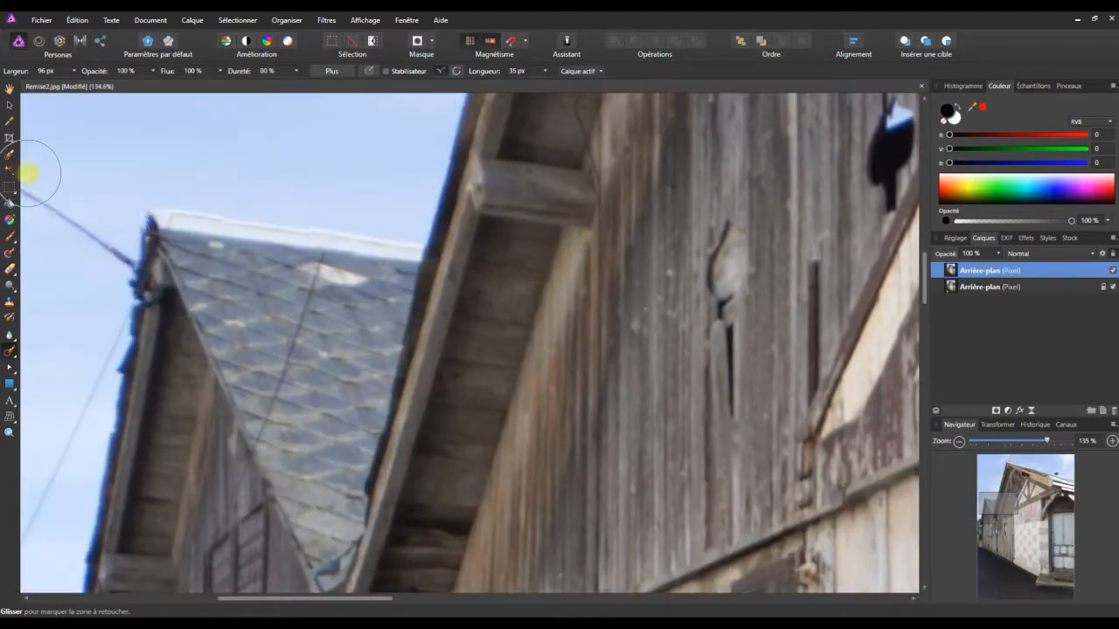
left_click(73, 71)
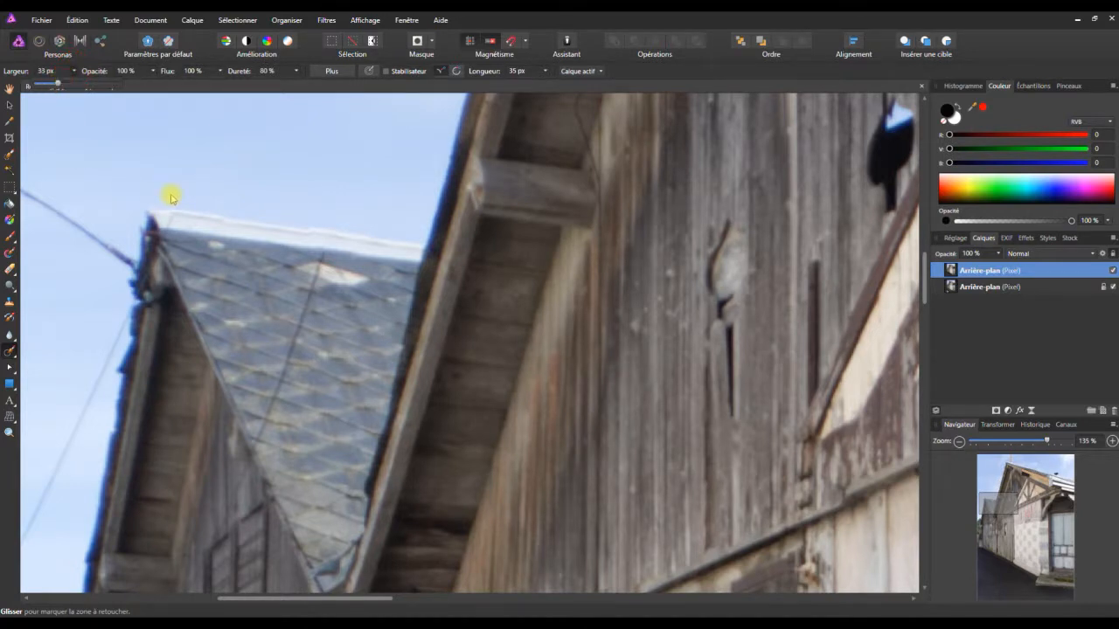
left_click_drag(320, 262, 255, 439)
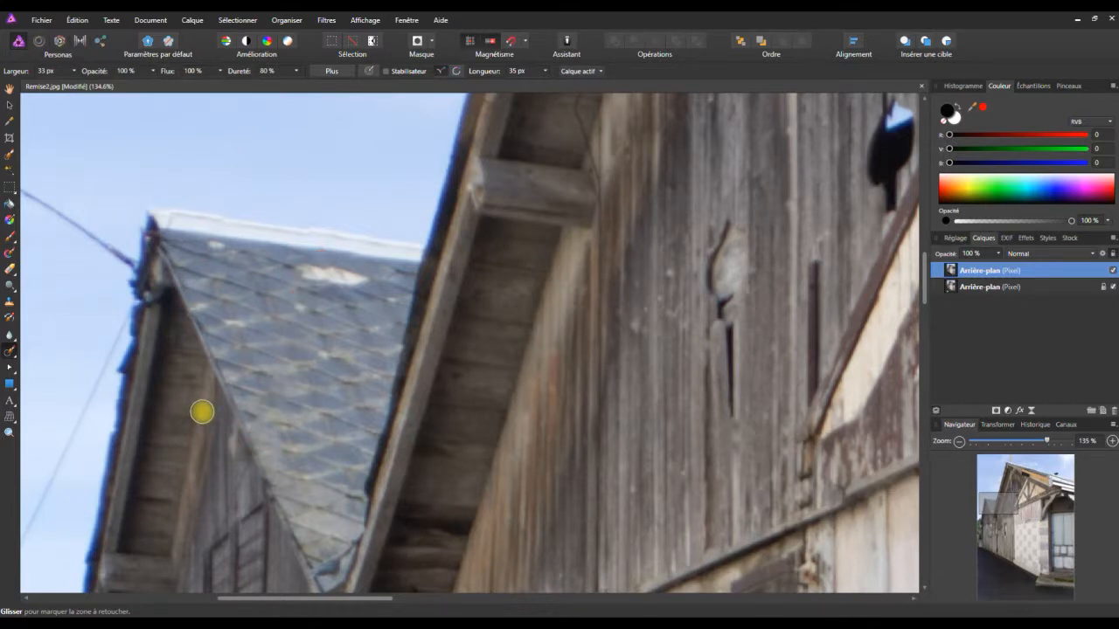
Remove the upper part of the black cable hanging across the dark beam and cream panels of the half-timbered gable.
scroll(184, 407, "down", 4)
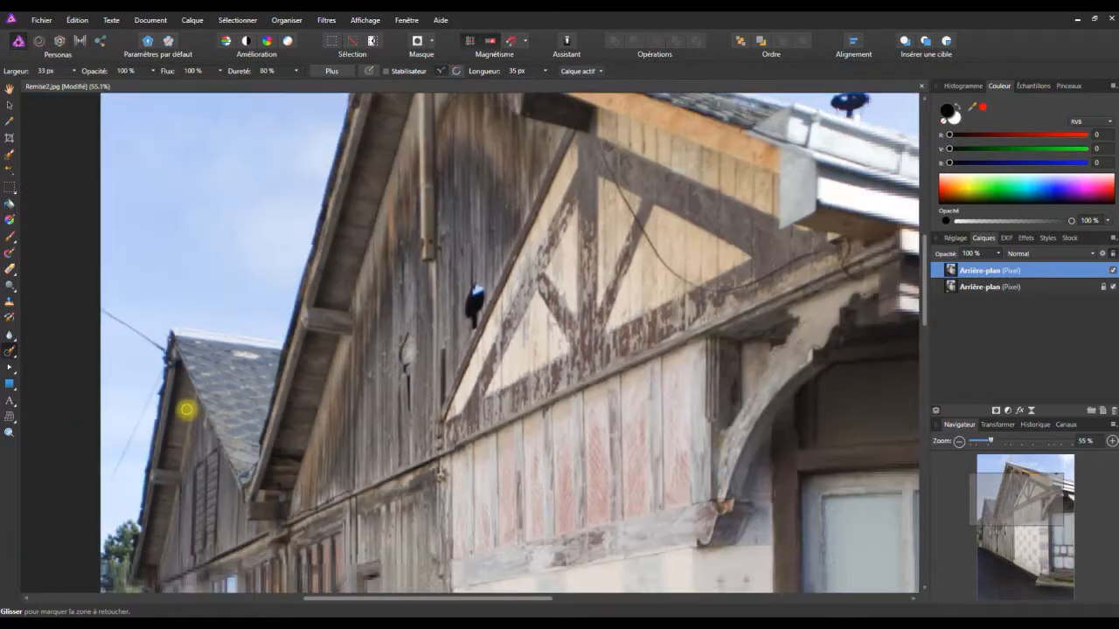
scroll(183, 406, "down", 3)
scroll(485, 307, "up", 1)
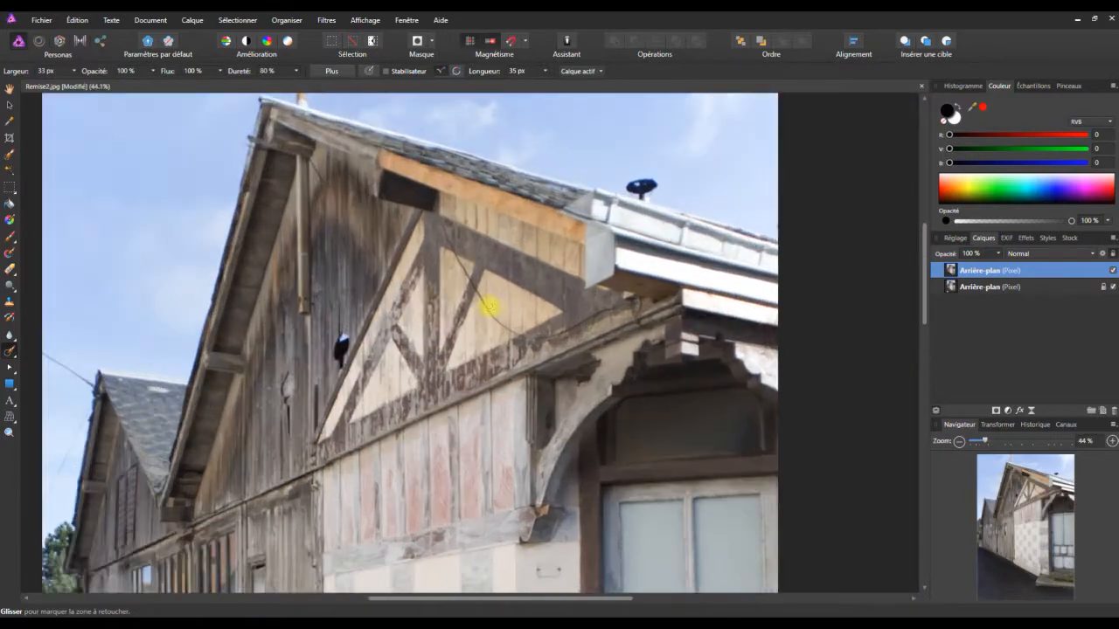
scroll(489, 306, "up", 2)
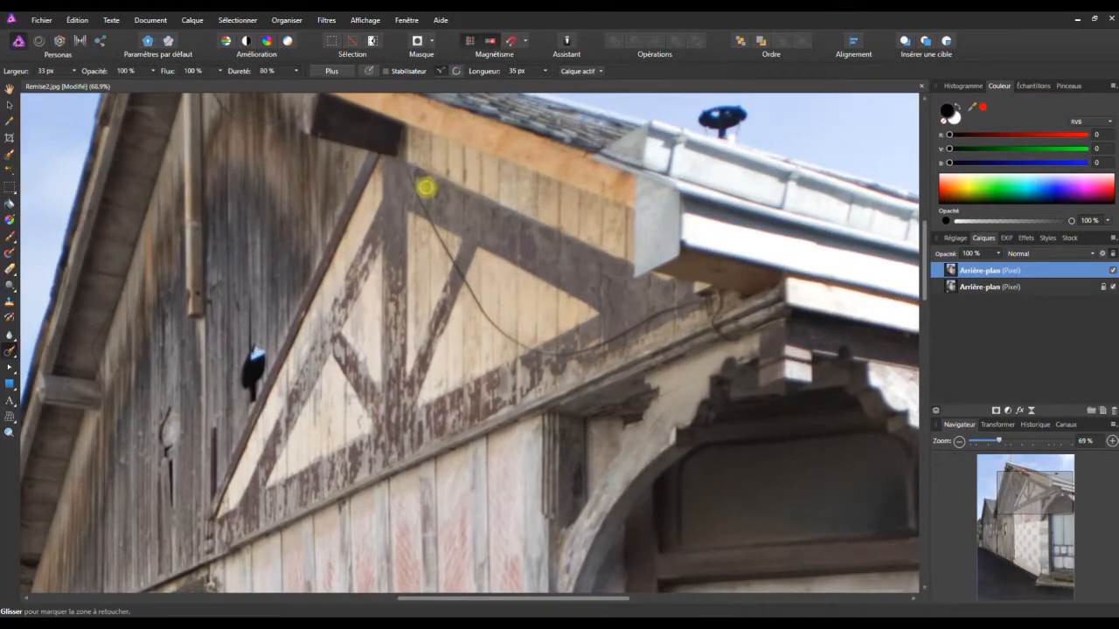
mouse_move(382, 127)
left_mouse_down()
mouse_move(426, 216)
mouse_move(387, 125)
mouse_move(421, 208)
left_mouse_up()
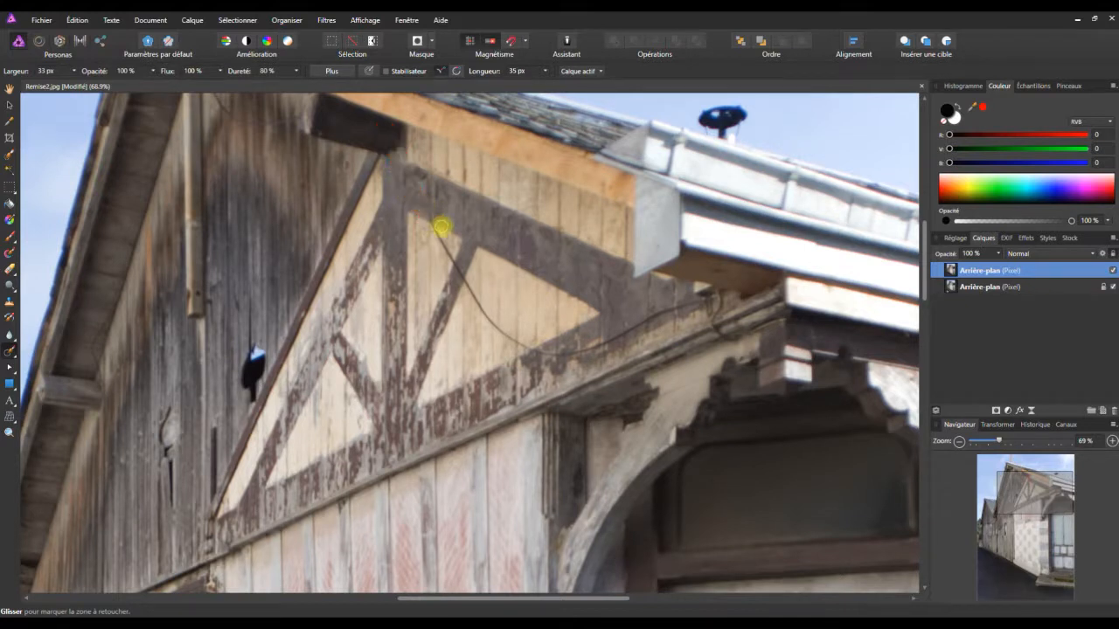
mouse_move(451, 262)
left_mouse_down()
mouse_move(433, 229)
mouse_move(455, 267)
left_mouse_up()
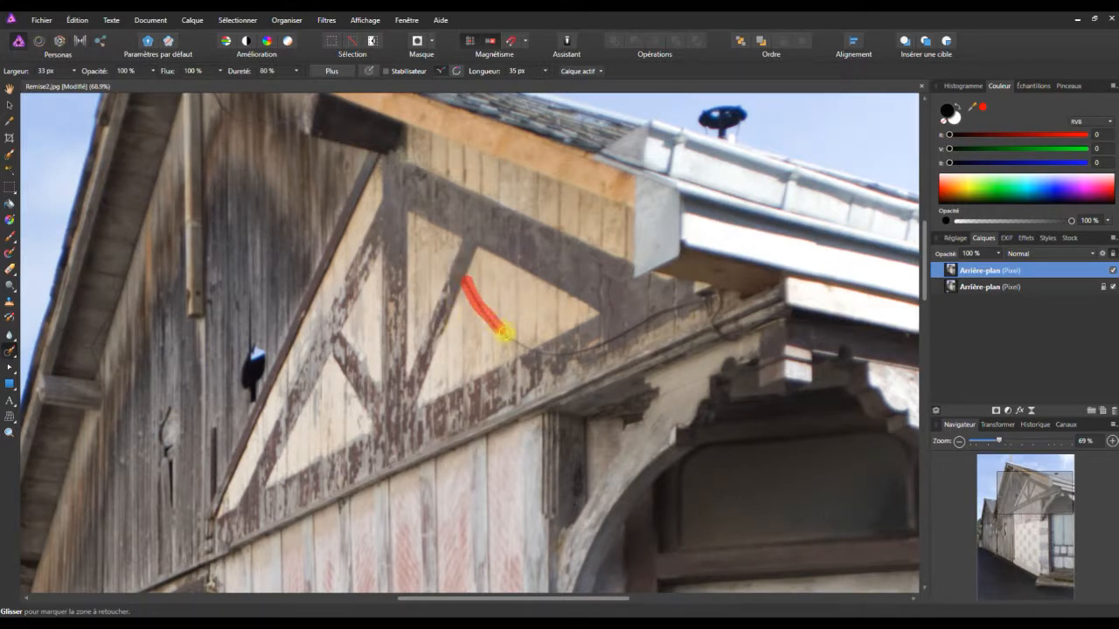
Paint out the rest of the cable along the gable's lower beam and its curled end beneath the gutter.
mouse_move(529, 345)
left_mouse_down()
mouse_move(563, 351)
mouse_move(699, 306)
left_mouse_up()
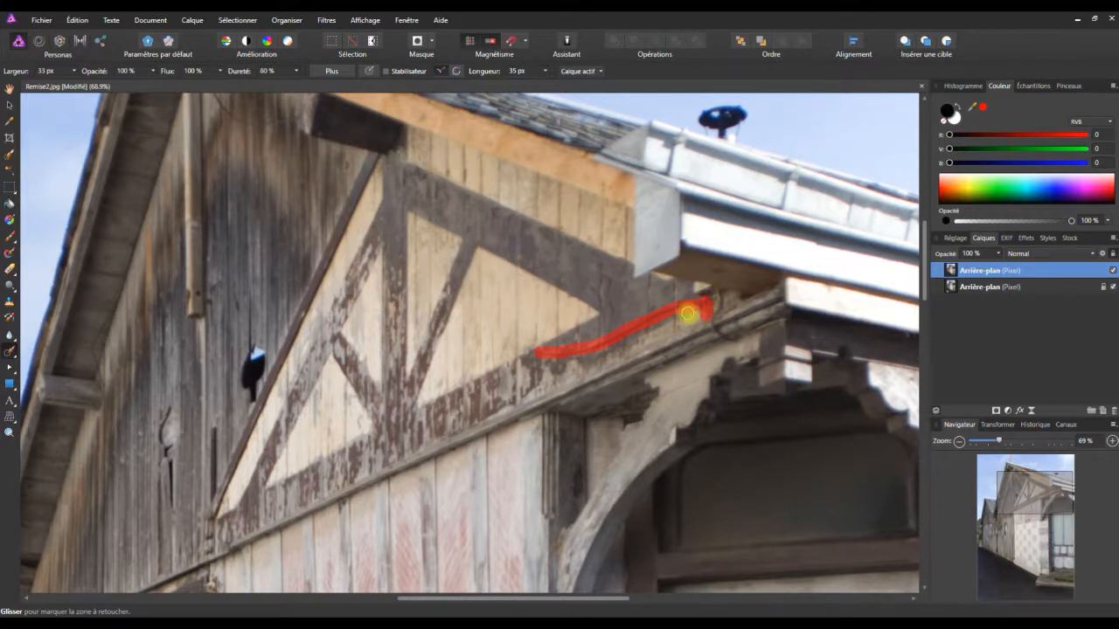
left_click_drag(712, 292, 736, 339)
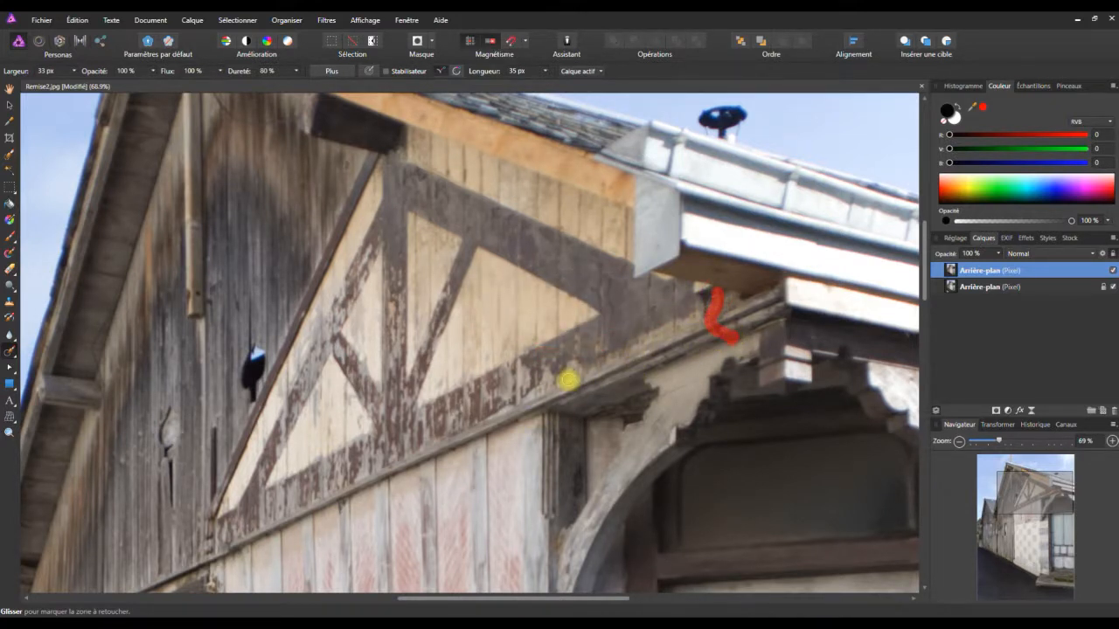
left_click_drag(699, 298, 702, 312)
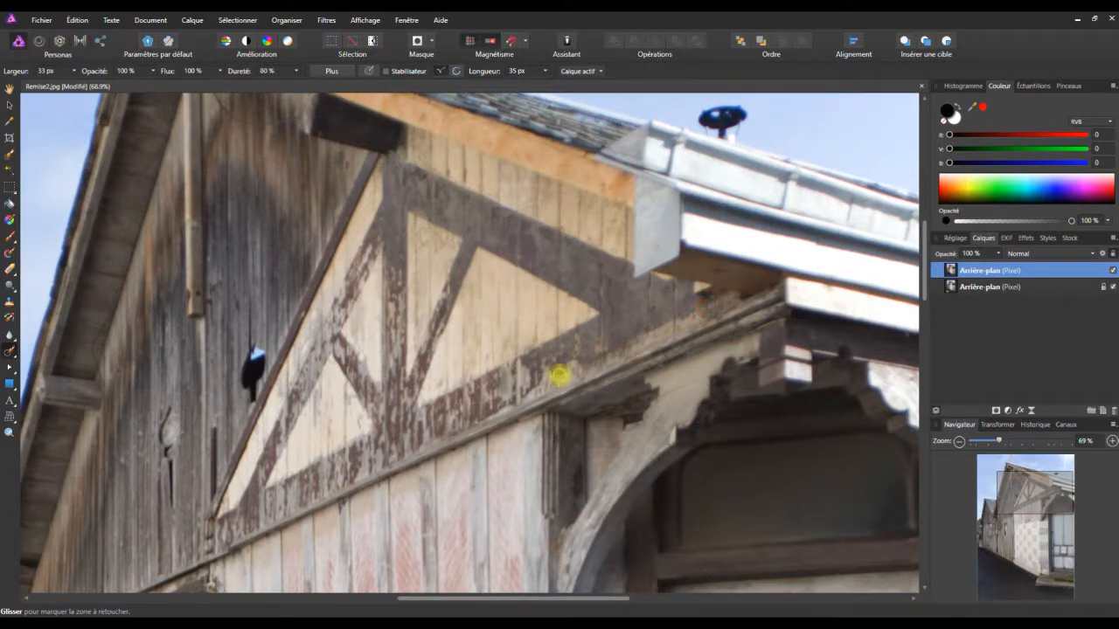
Hide and show the upper Arrière-plan layer to check the cable removal in the sky and gable against the original.
scroll(524, 356, "down", 4)
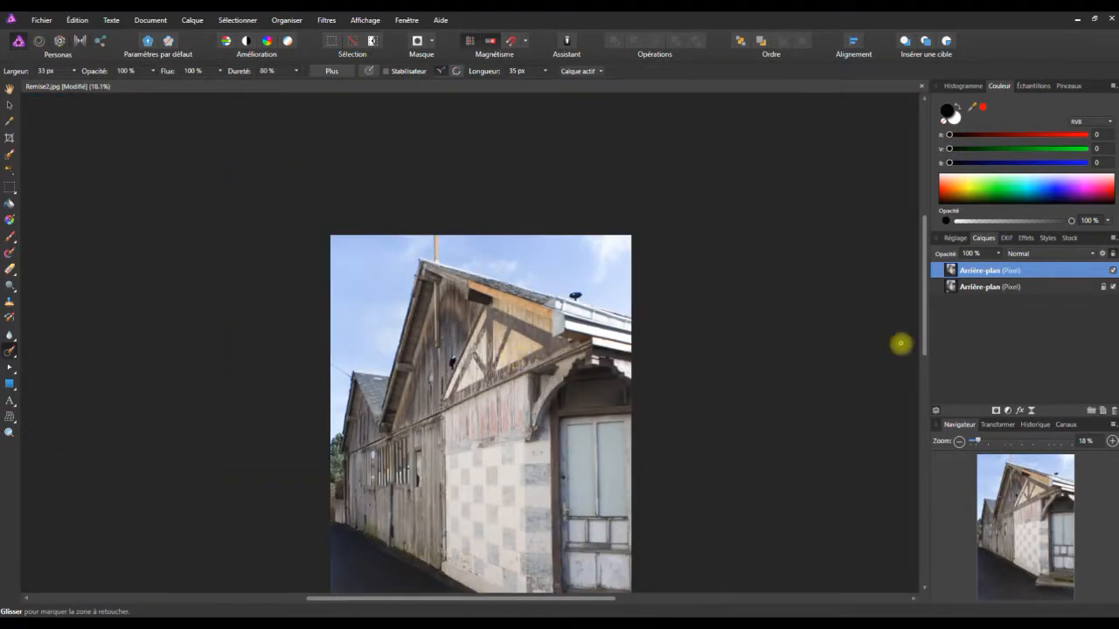
left_click(1113, 271)
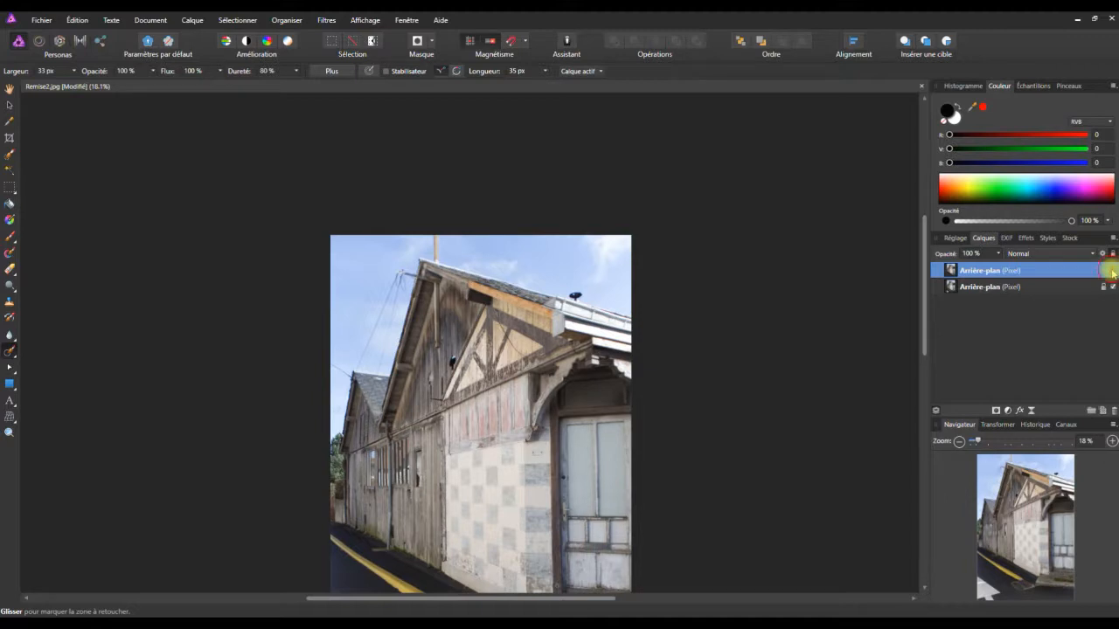
left_click(1113, 272)
left_click(1113, 271)
left_click(1113, 272)
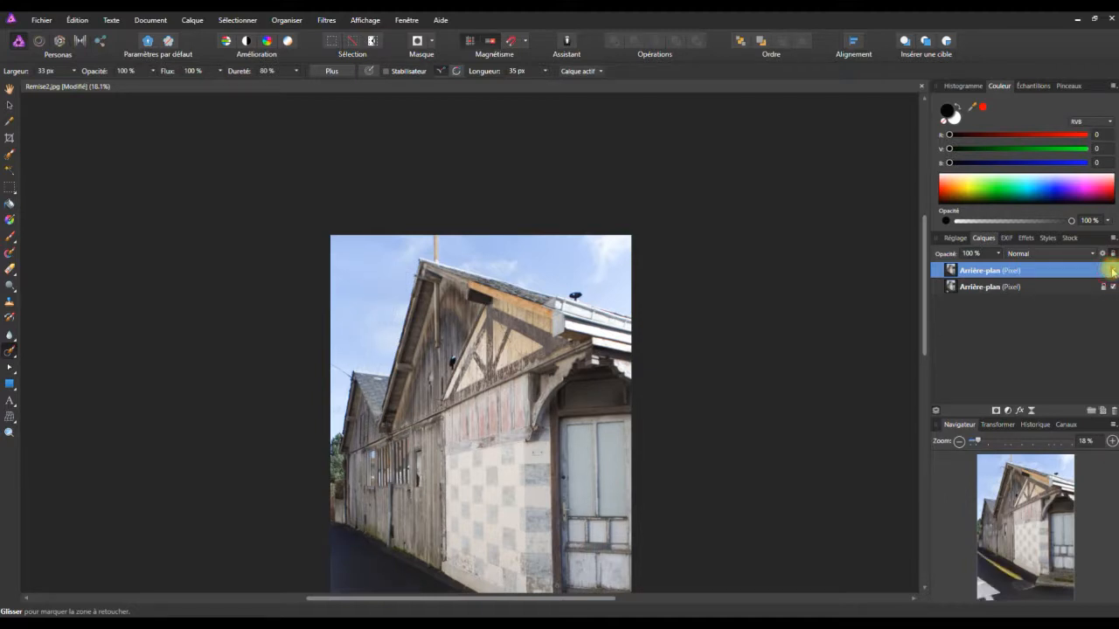